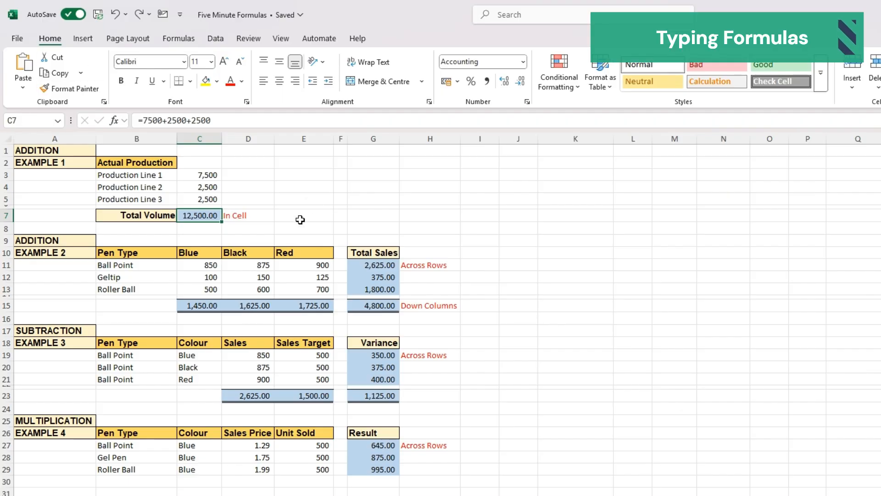
- Replace the Total Volume cell C7's contents with the formula =(C3+C4+C5)
key("Delete")
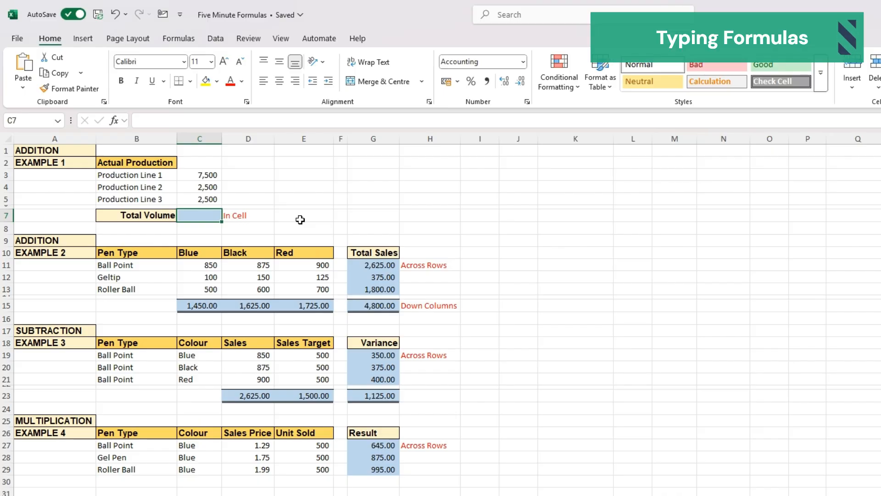
type("=")
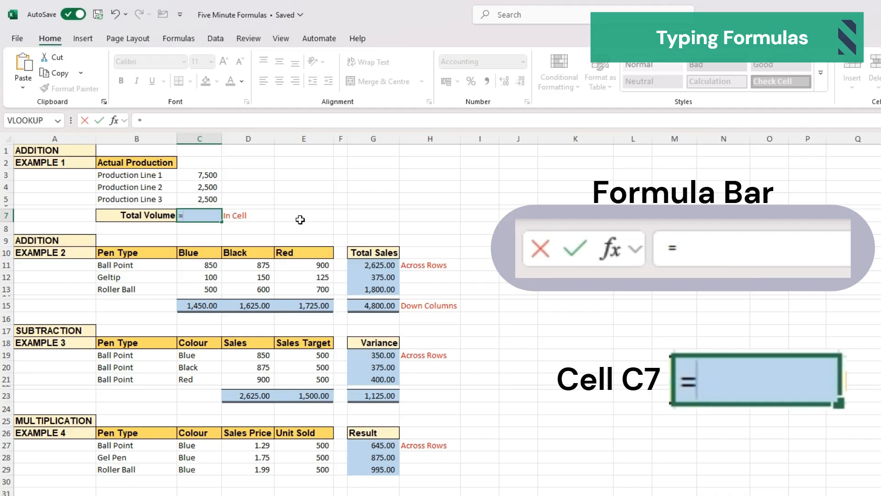
type("(")
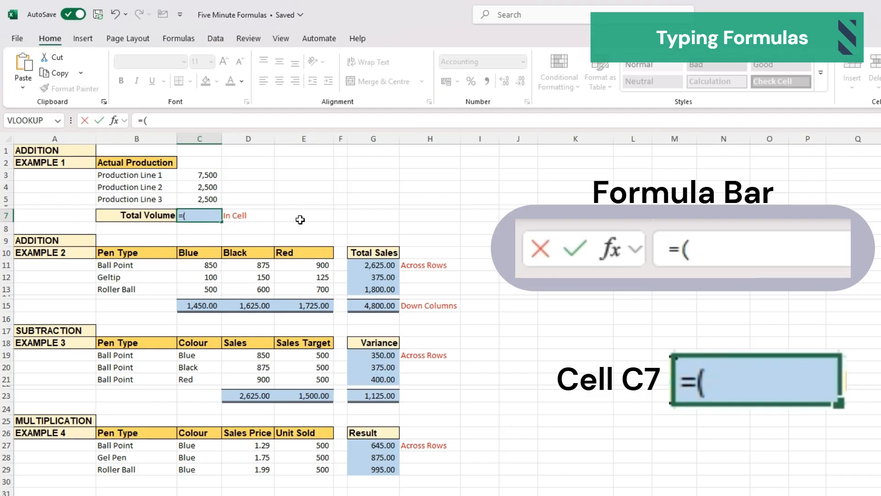
type("c3")
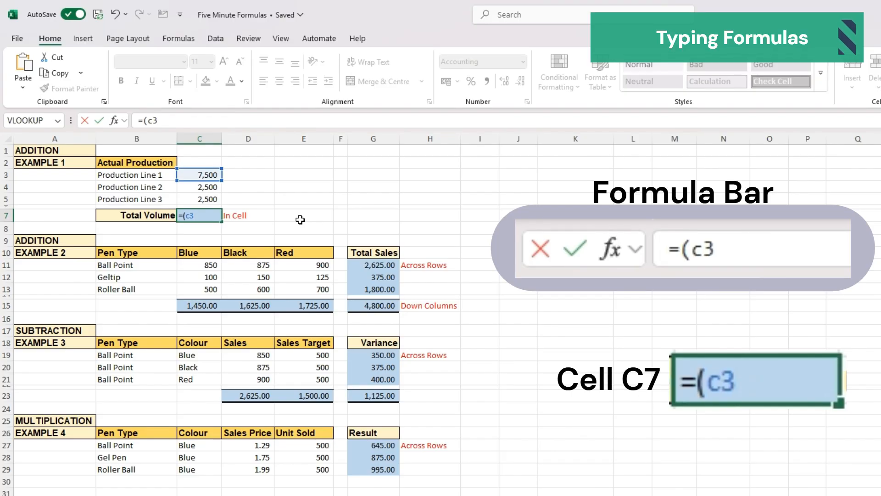
type("+")
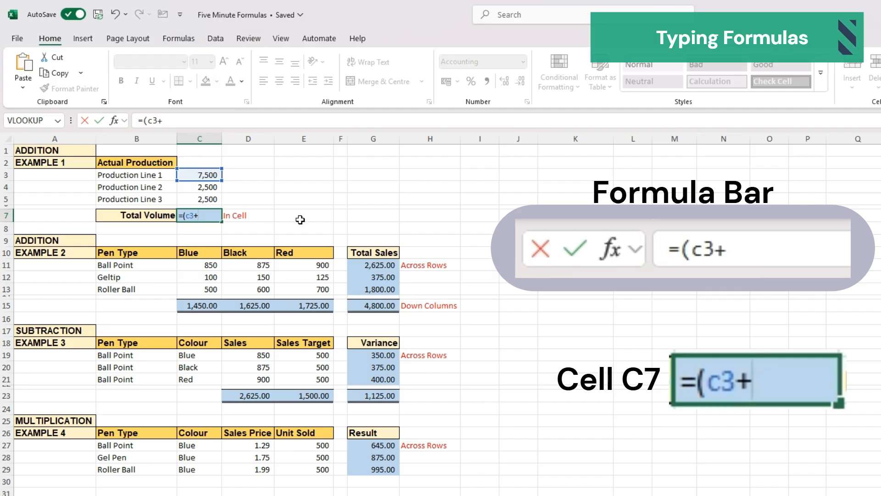
type("c4")
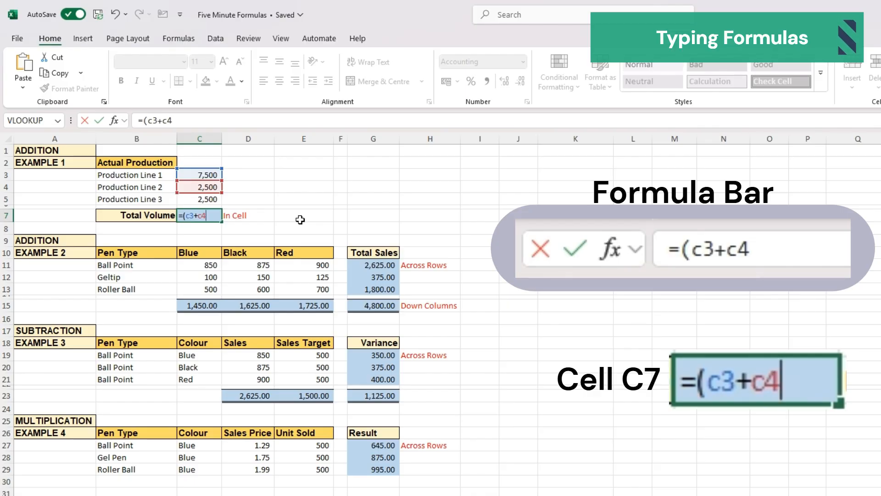
type("+")
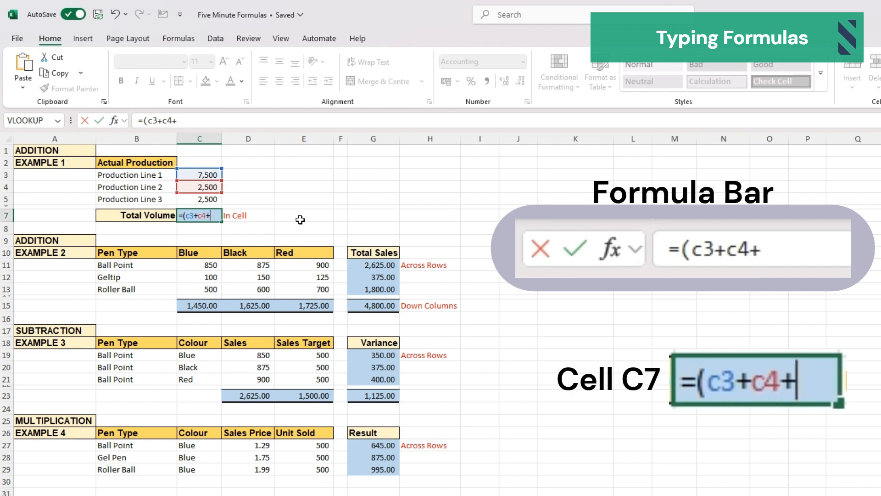
type("c5")
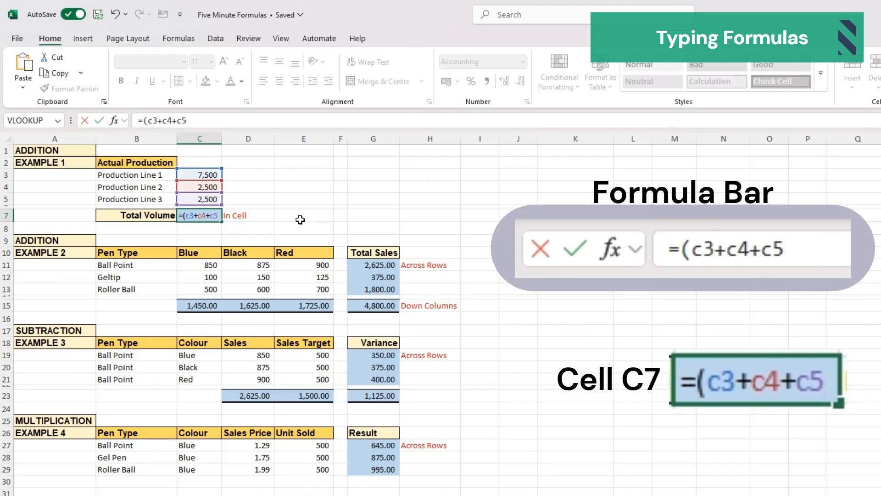
type(")")
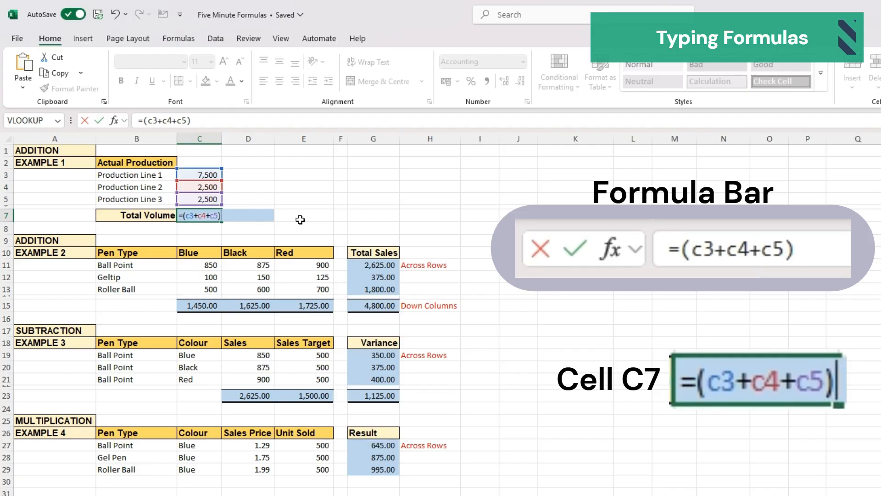
key("Return")
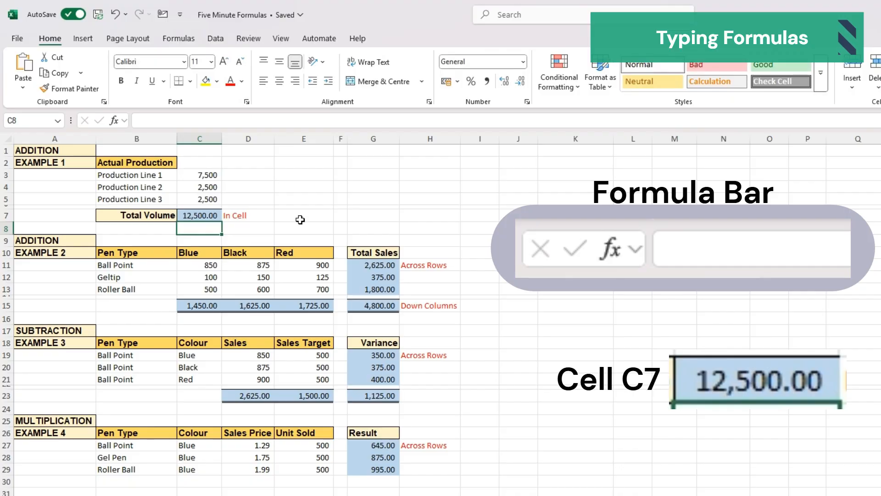
- Reopen C7 for editing and confirm it without changes
key("Up")
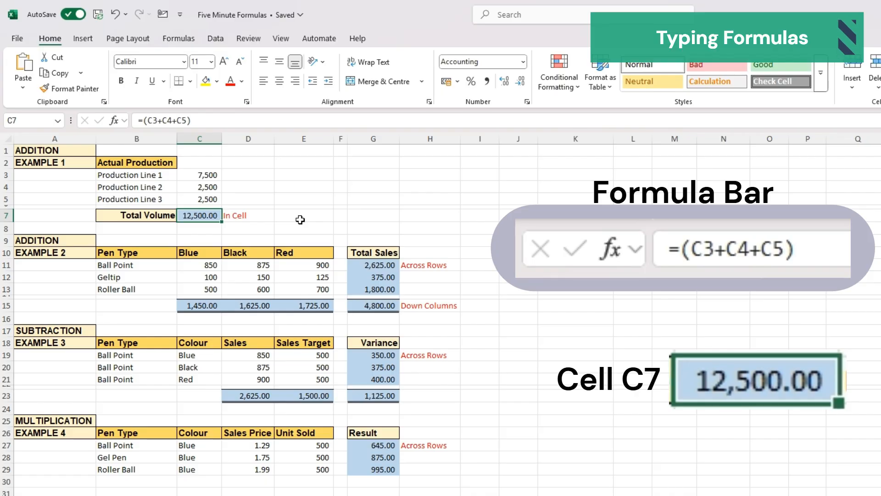
key("F2")
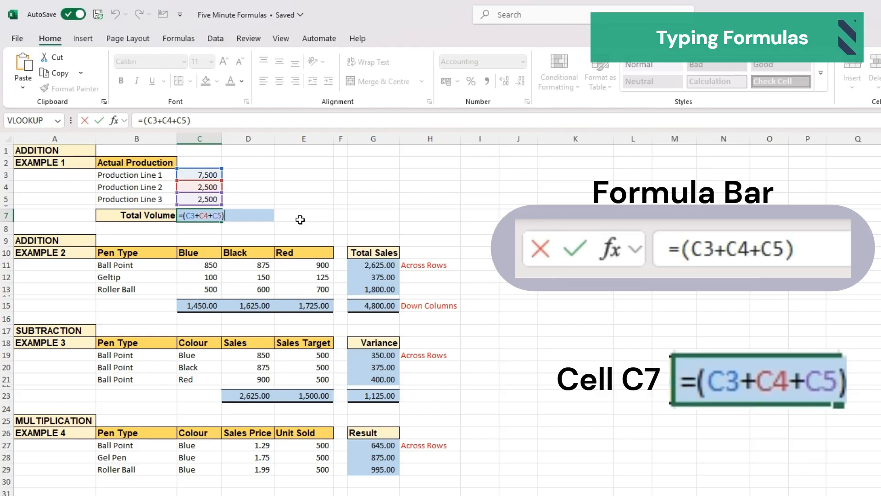
key("Return")
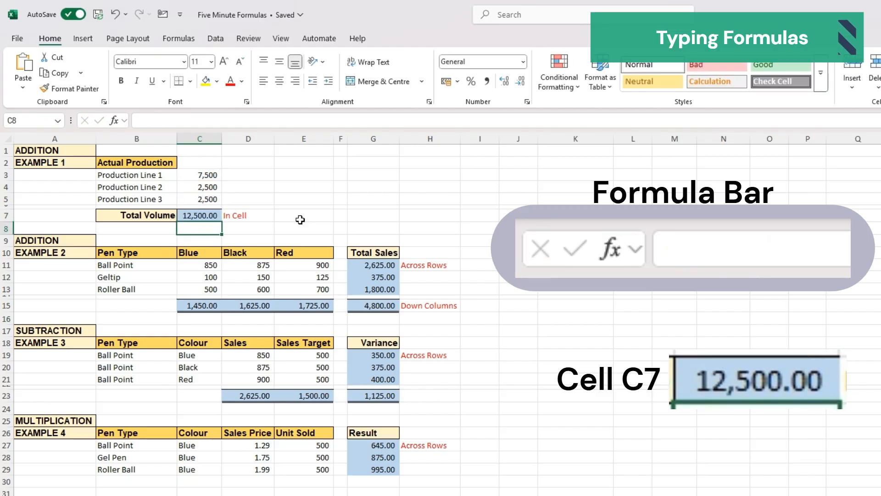
key("Up")
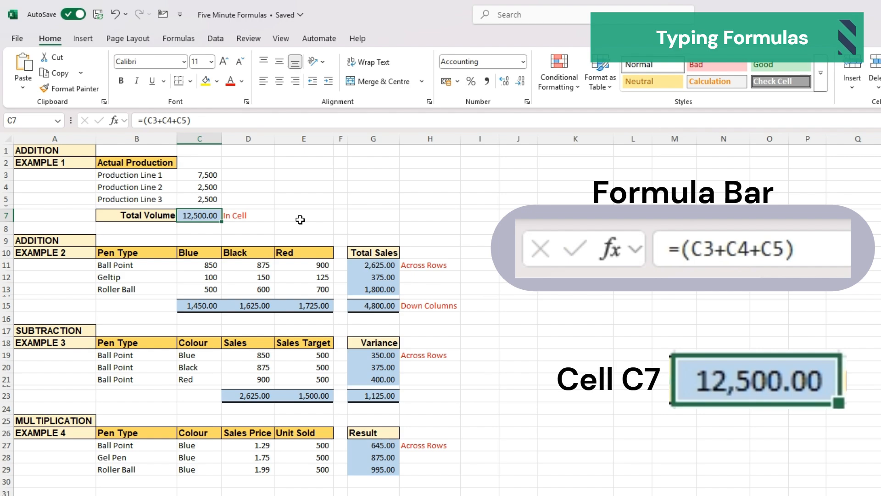
- Edit C7 in the cell and move the insertion point between the formula's cell references
key("F2")
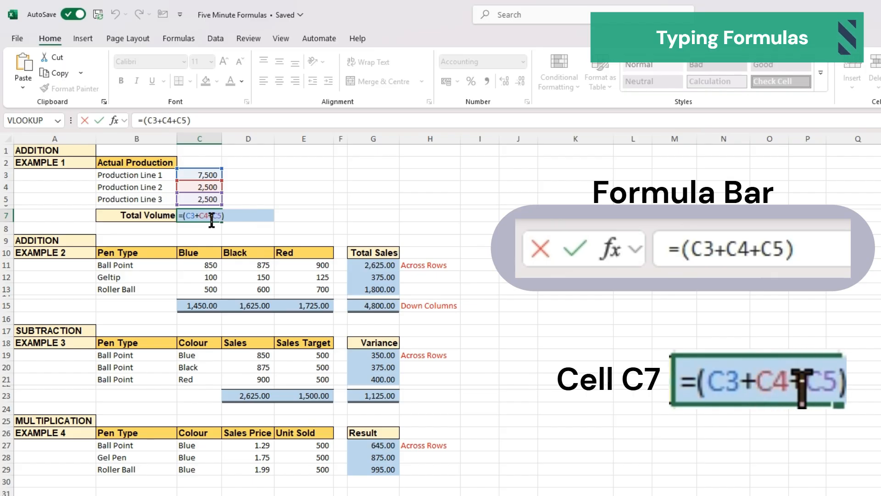
left_click_drag(200, 215, 212, 216)
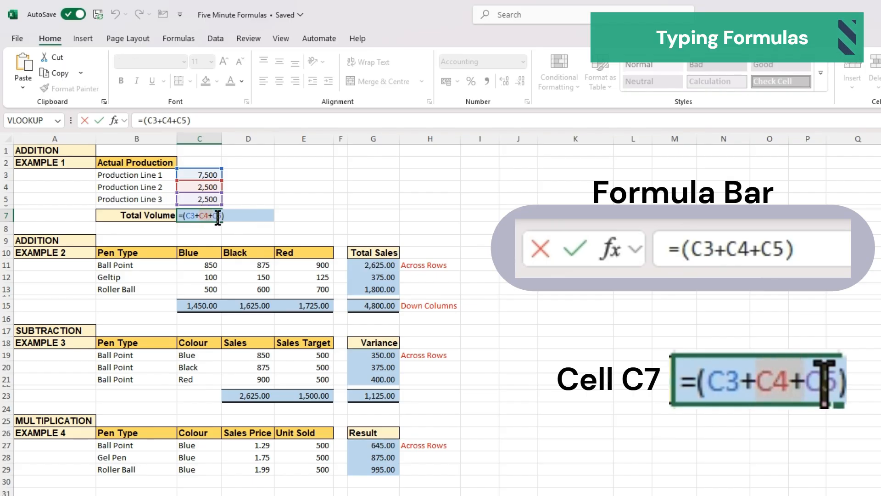
left_click(206, 211)
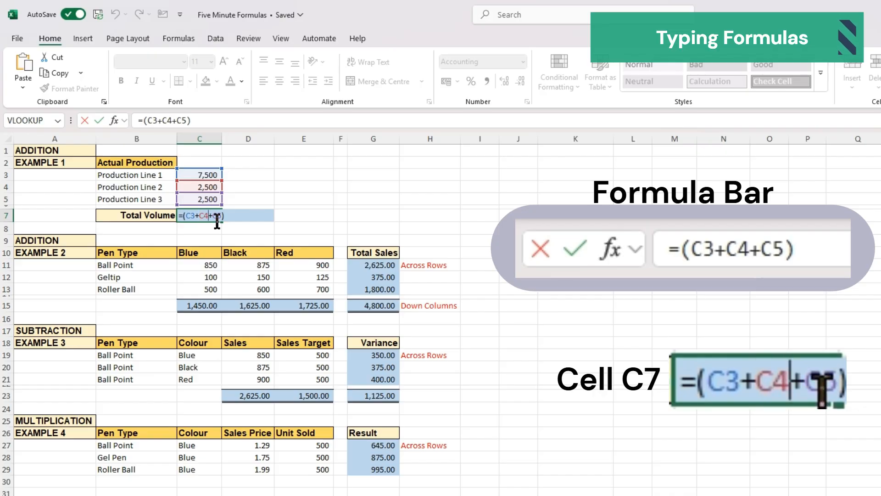
key("Left")
key("Left")
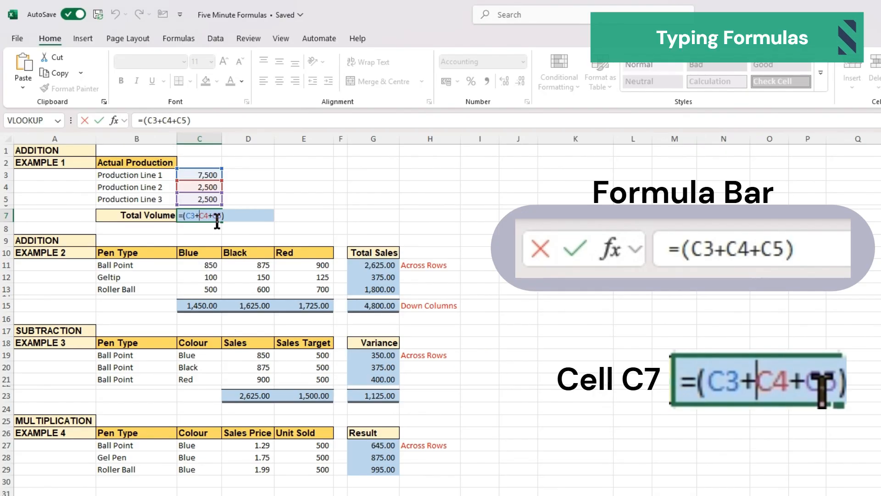
key("Right")
key("Right")
key("Left")
key("Right")
key("Left")
key("Left")
key("Left")
key("Left")
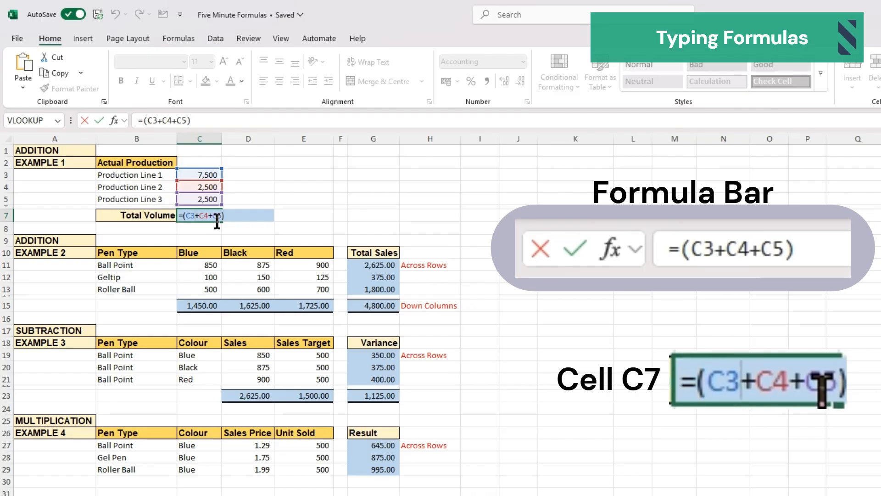
key("Right")
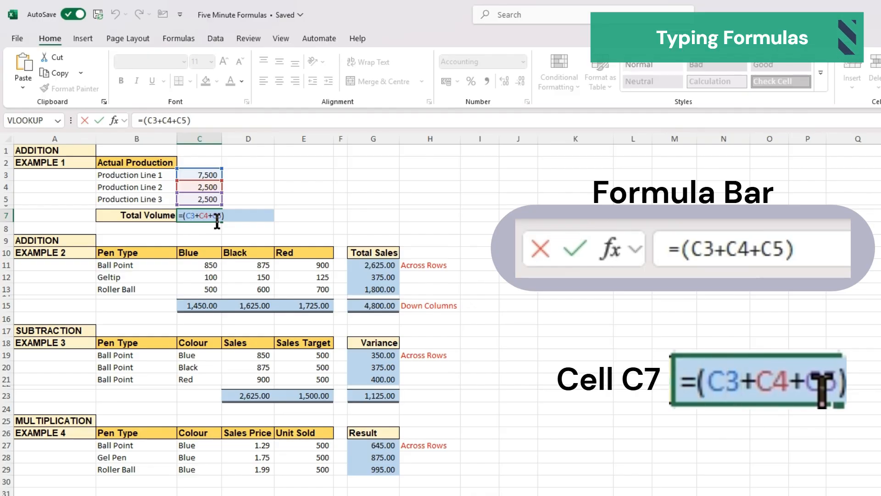
- Edit C7's formula in the formula bar, changing its last reference to C6
left_click(220, 119)
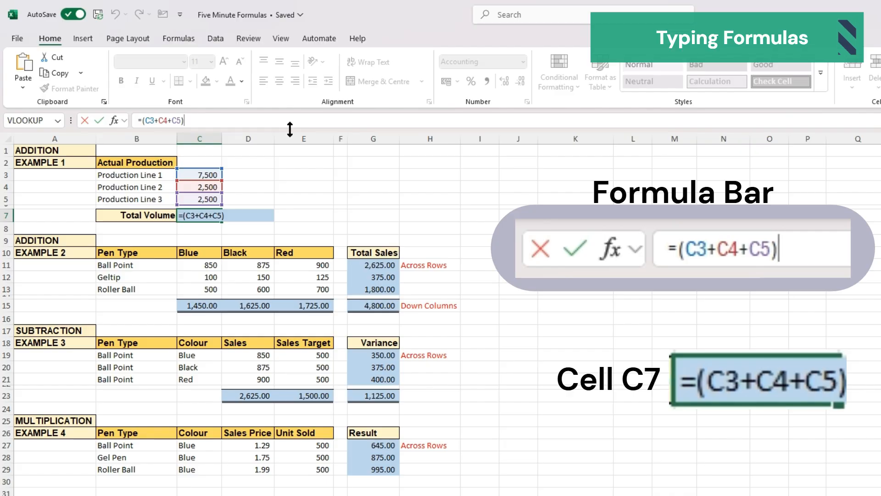
key("Left")
key("Left")
key("Left")
key("Left")
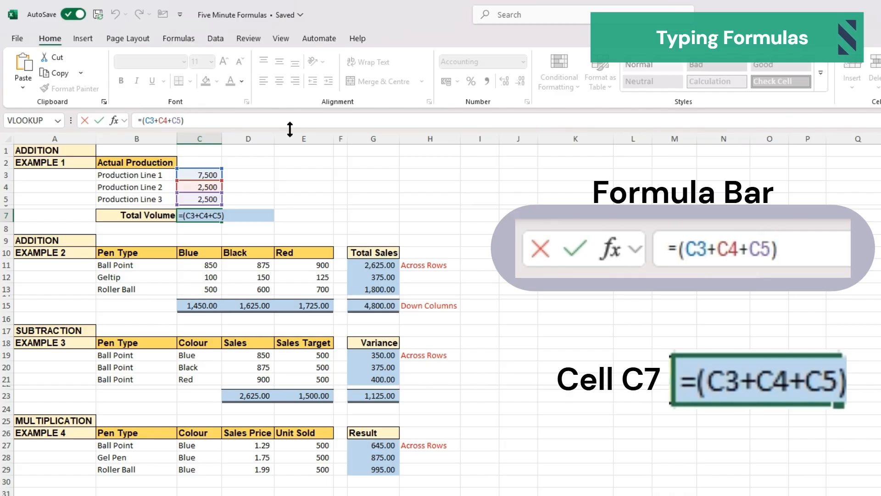
key("Left")
key("Left")
key("Right")
key("Right")
key("Right")
key("Right")
key("Right")
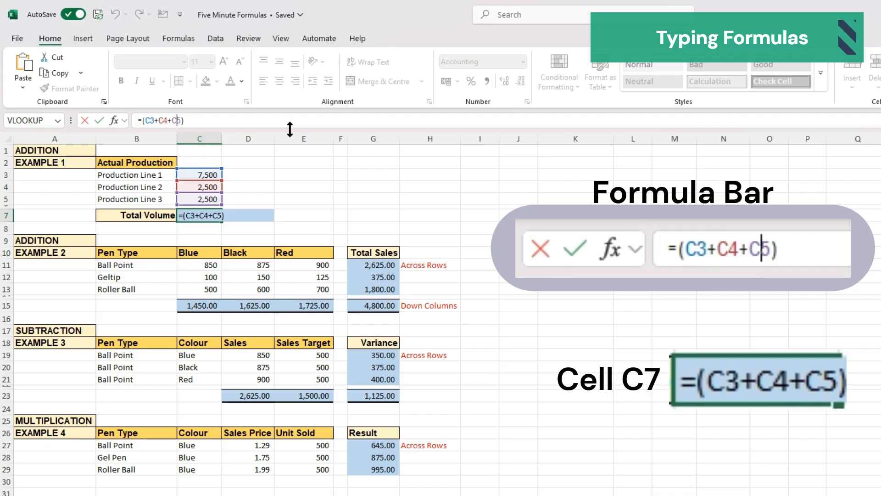
key("BackSpace")
type("6")
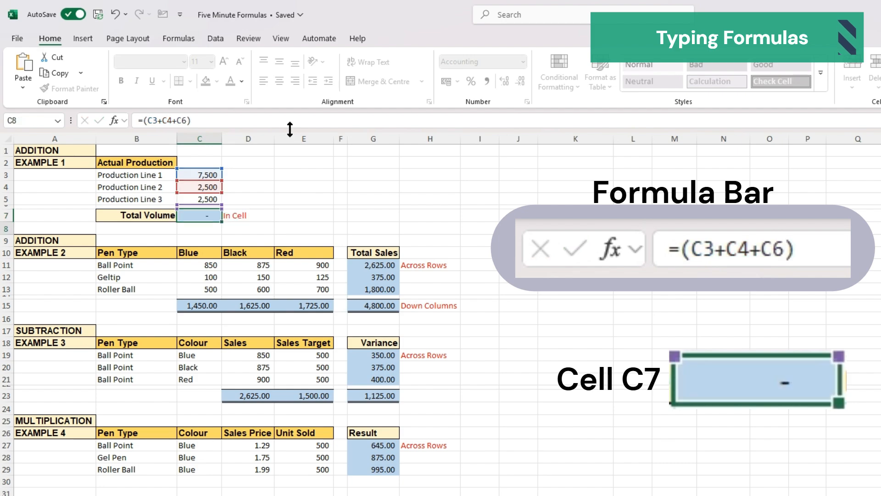
key("Return")
- Reselect C7 and restore the formula's last reference to C5
key("Left")
key("Up")
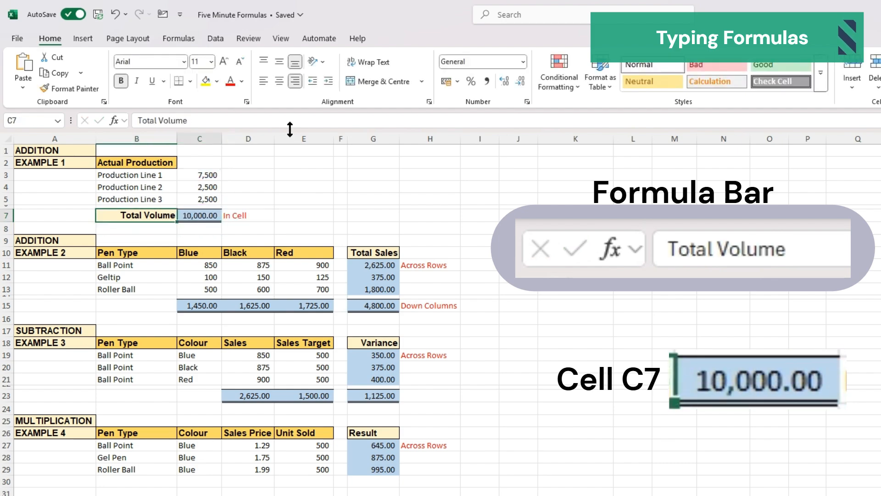
key("Right")
left_click(187, 115)
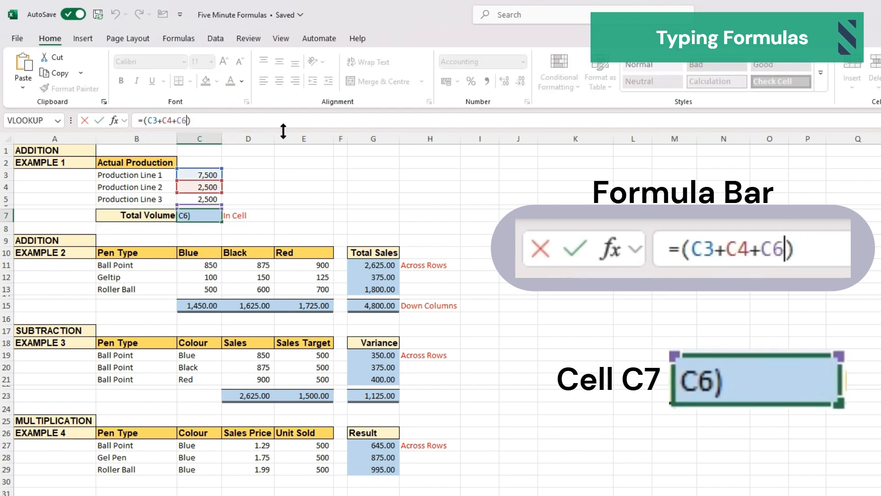
key("BackSpace")
type("5")
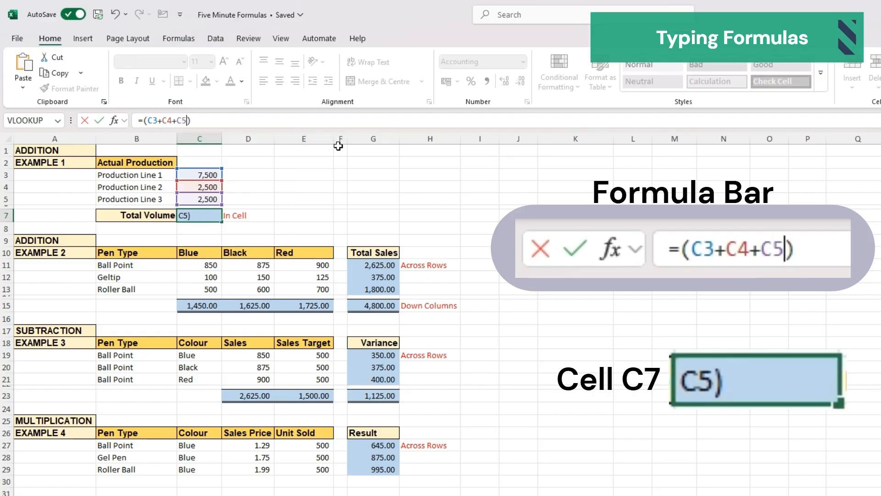
key("Return")
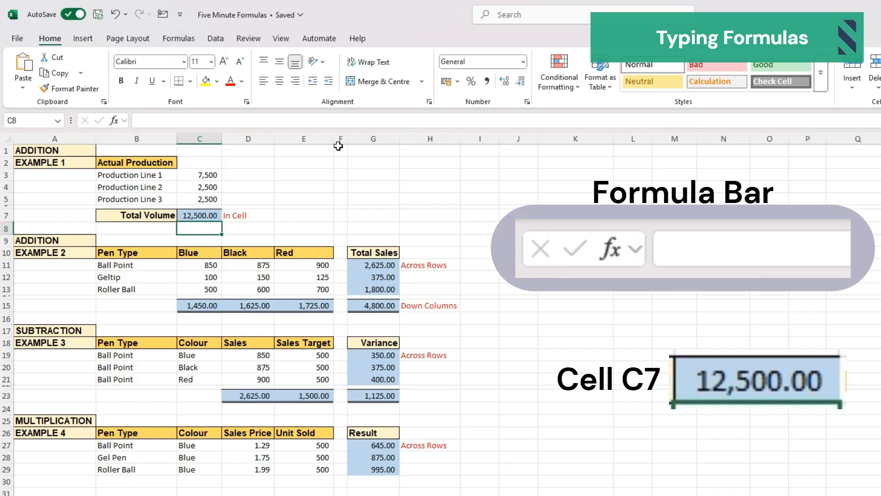
- Clear the Total Sales results in cells G11 to G15
key("Right")
key("Right")
key("Right")
key("Right")
key("Down")
key("Down")
key("Down")
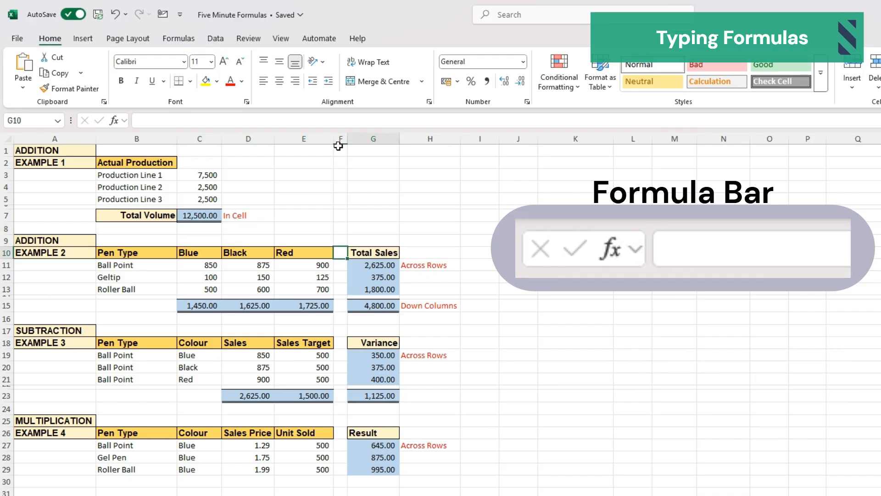
key("shift+Down")
key("shift+Down")
key("shift+Down")
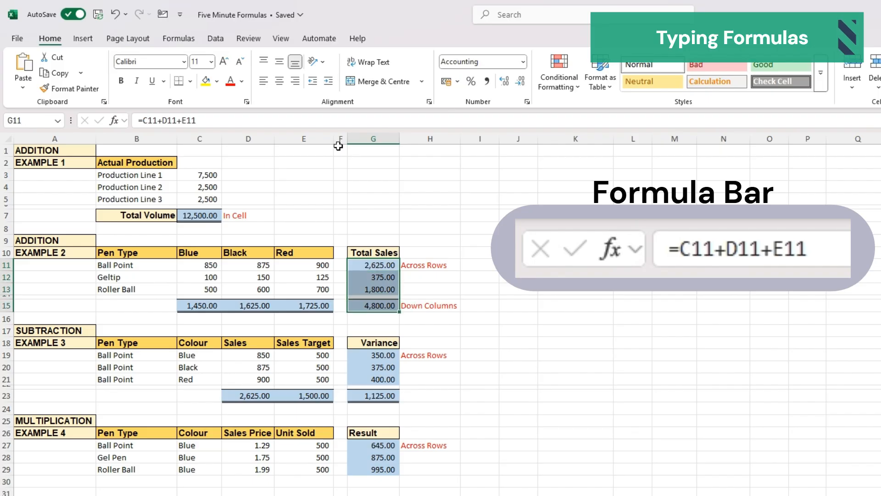
key("Delete")
- Clear the column totals in cells C15 to E15
key("Down")
key("Down")
key("Down")
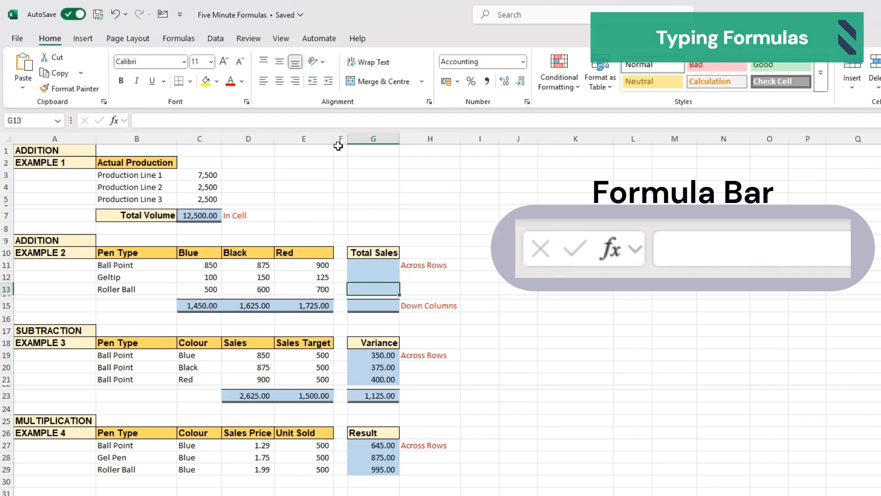
key("Left")
key("Left")
key("shift+Left")
key("shift+Left")
key("Delete")
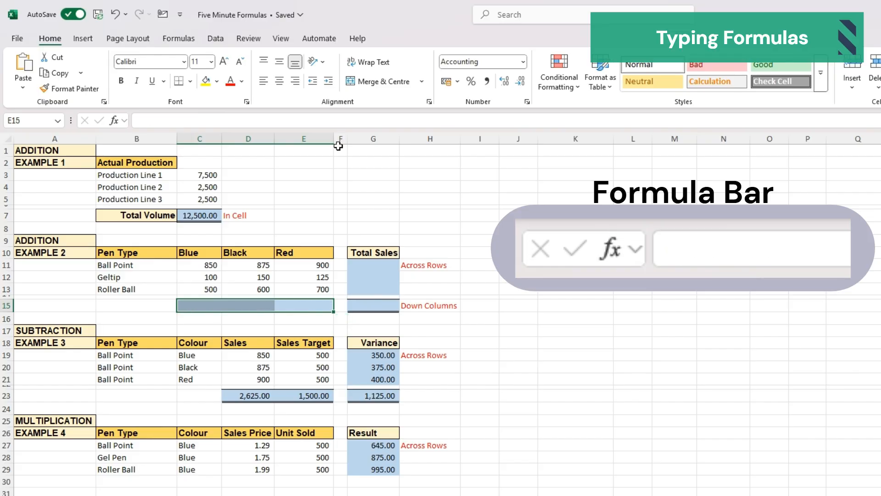
- Enter the formula =(C11+C12+C13) in C15 to total the Blue column
key("Left")
key("Left")
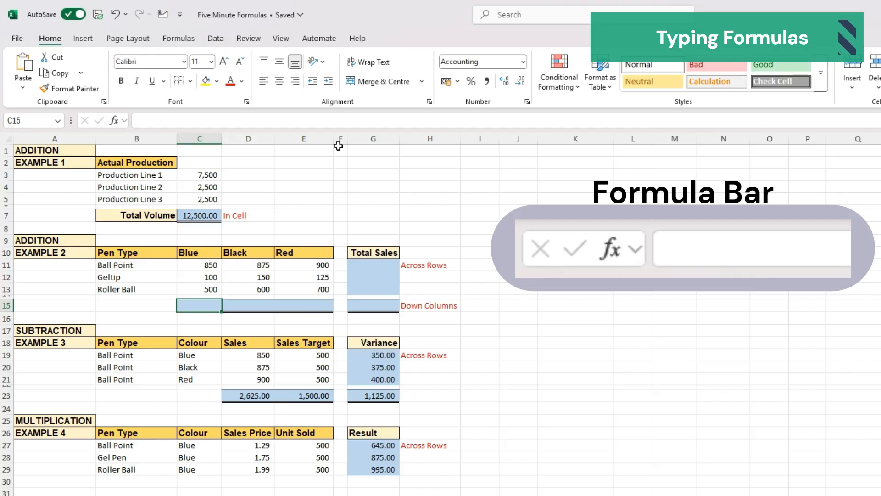
type("=(")
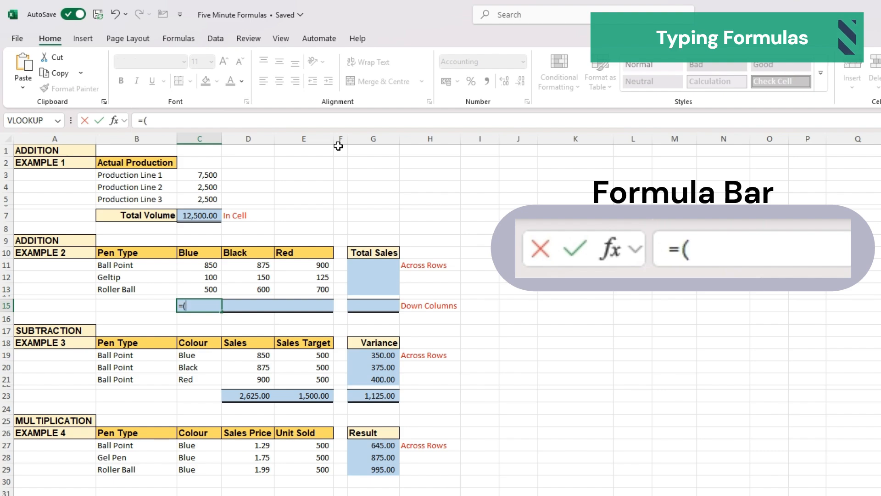
type("c11")
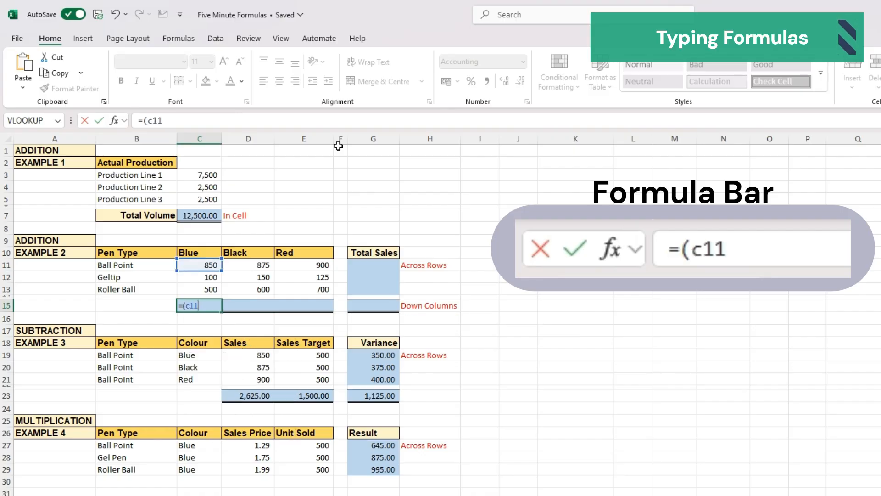
type("+c12")
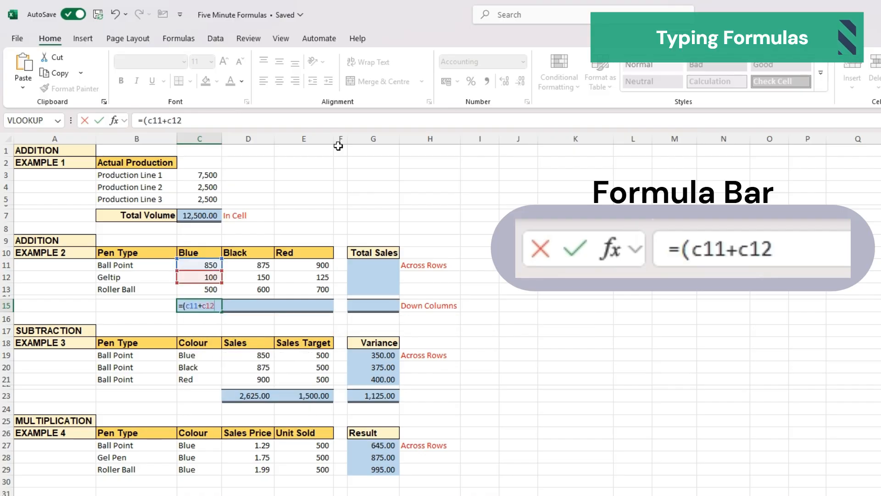
type("c")
key("BackSpace")
type("+c1")
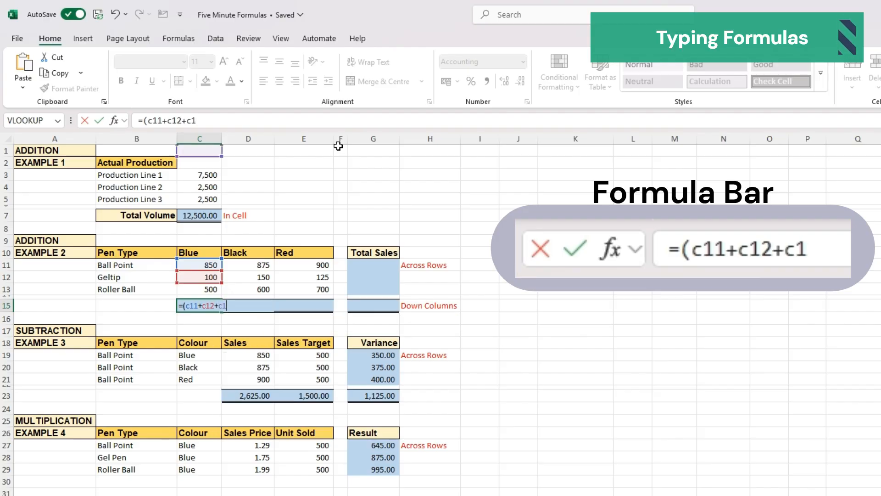
type("3)")
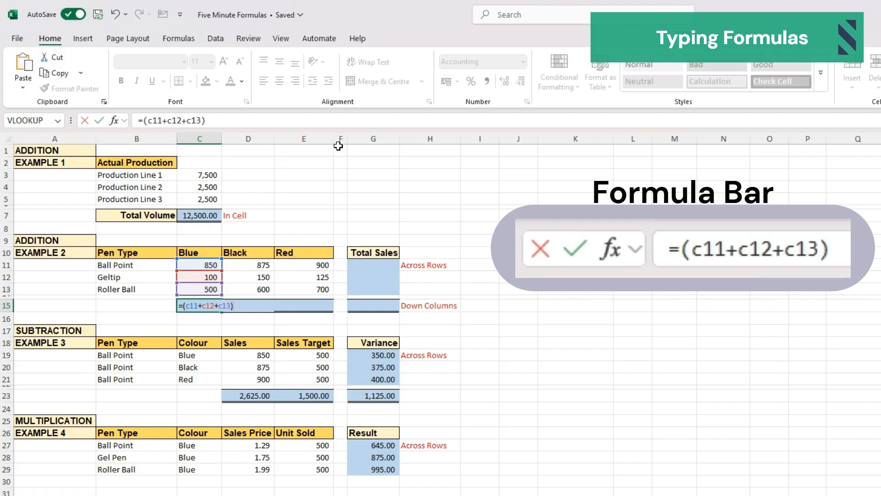
key("Return")
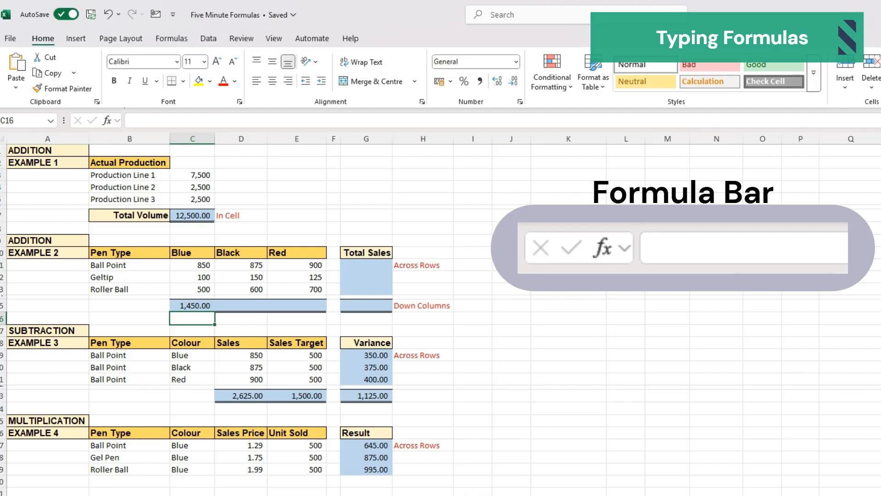
- Enter the formula =(D11+D12+D13) in D15 to total the Black column
key("Up")
key("Right")
type("=")
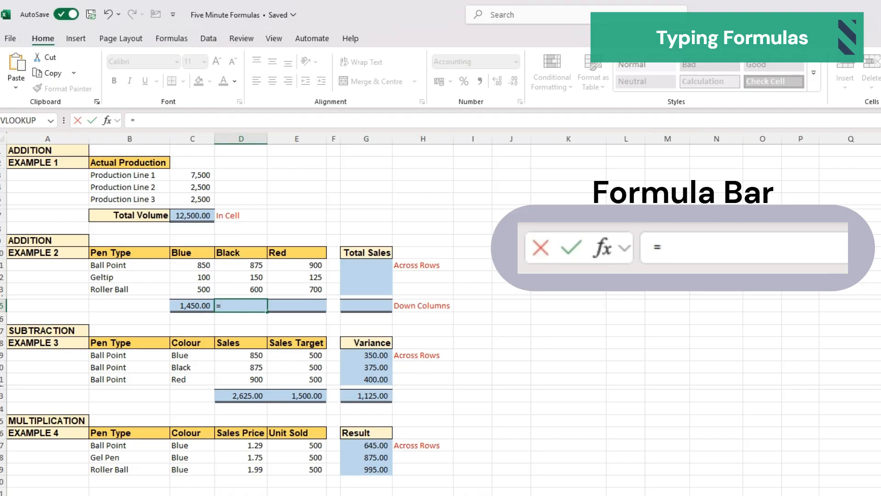
type("(")
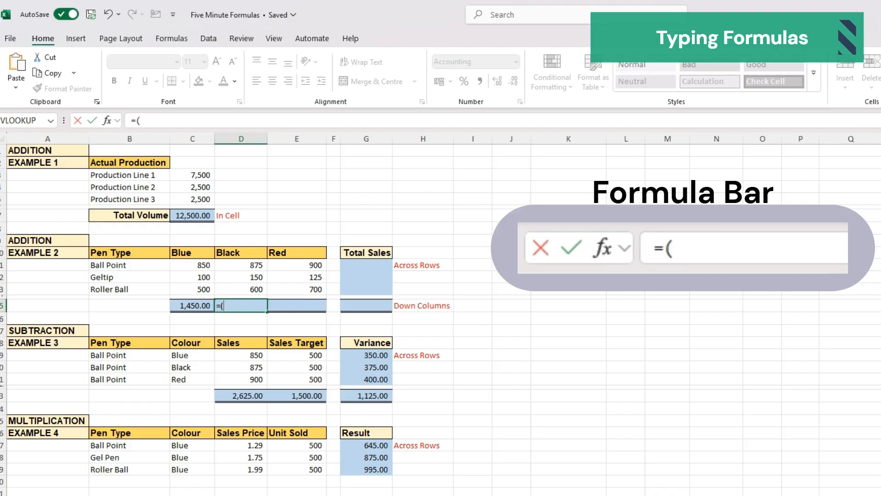
type("d11+")
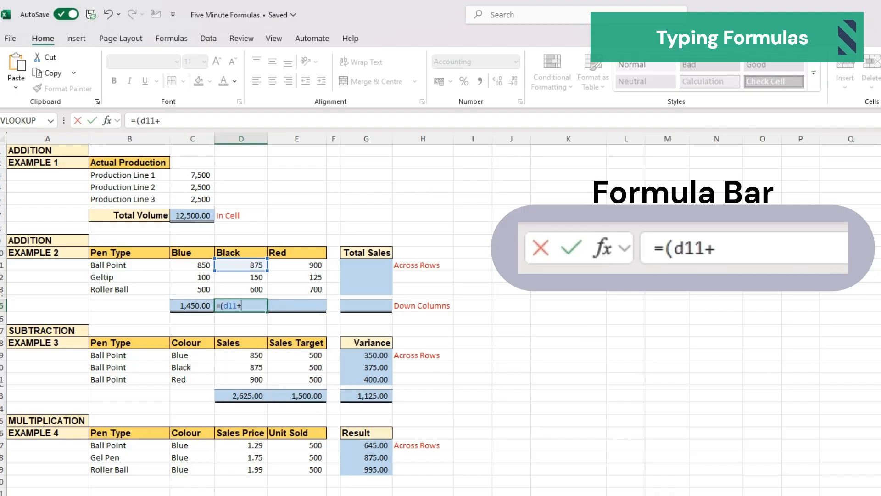
type("d12")
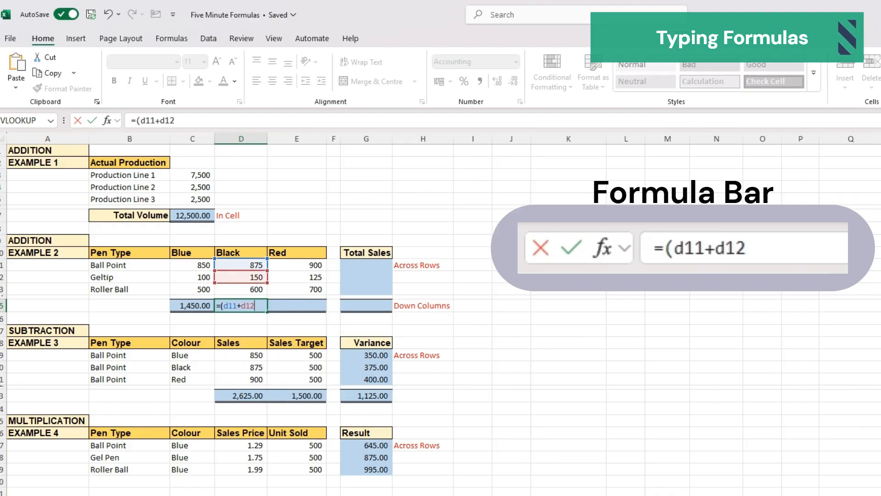
type("+d13")
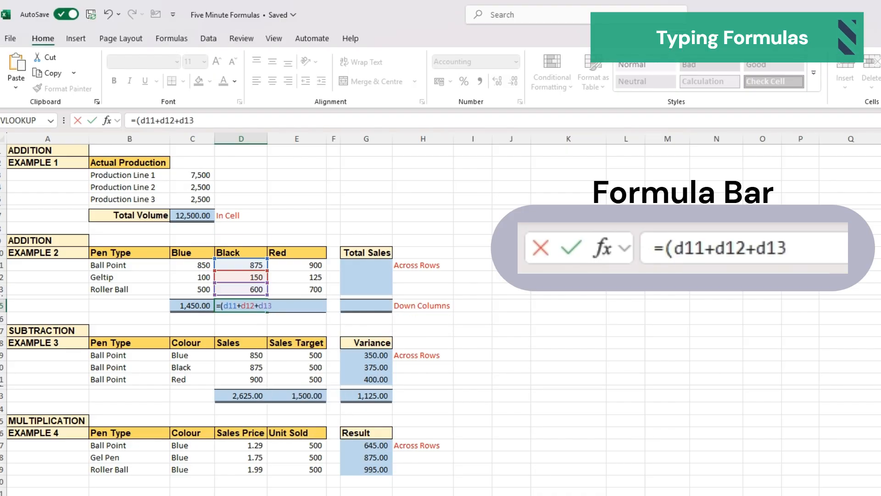
type(")")
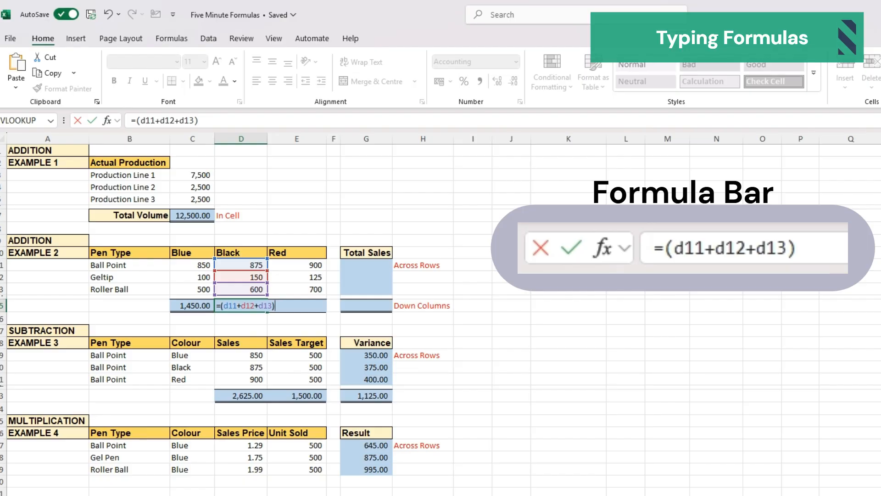
key("Return")
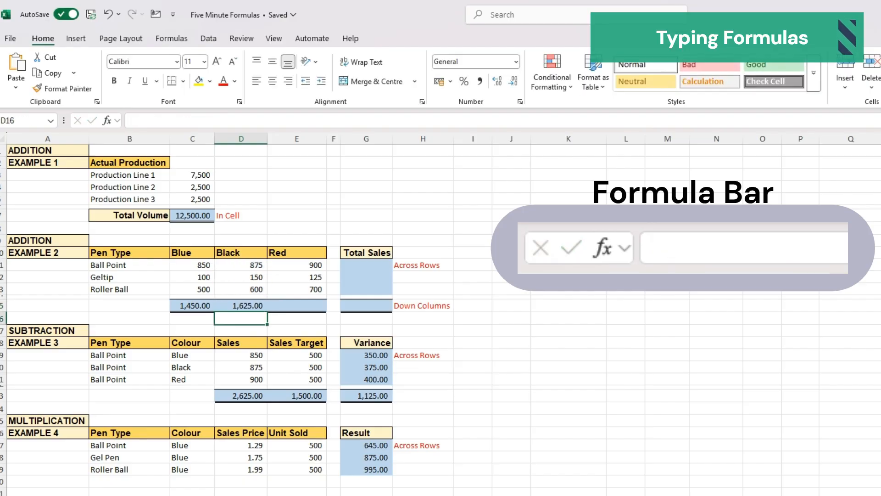
- Enter the formula =(E11+E12+E13) in E15 for the Red column, then reopen the cell to check its references
key("Up")
key("Right")
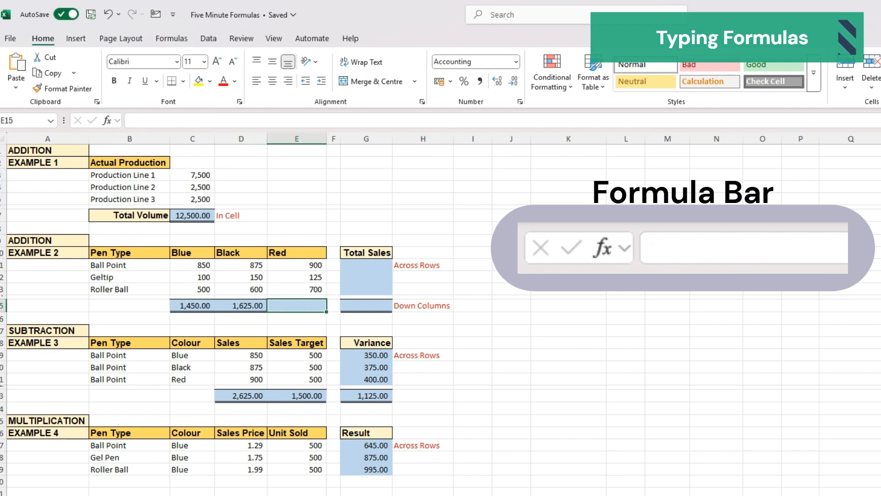
type("=(")
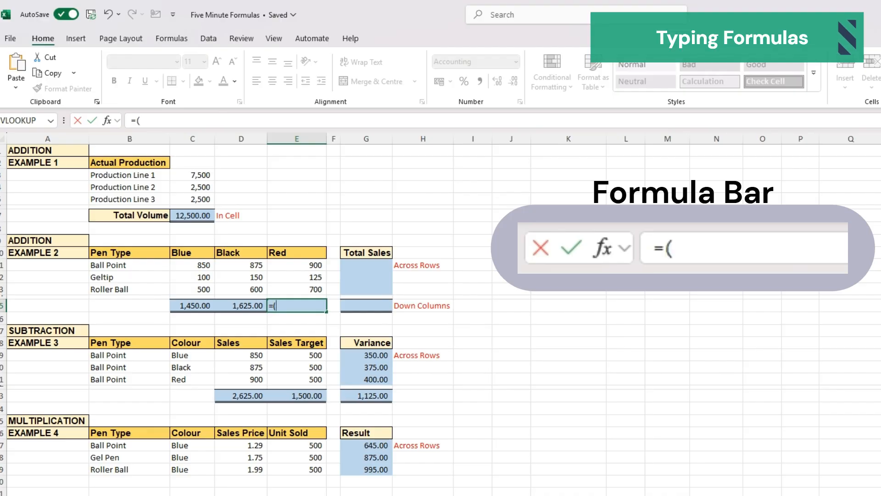
type("e11+")
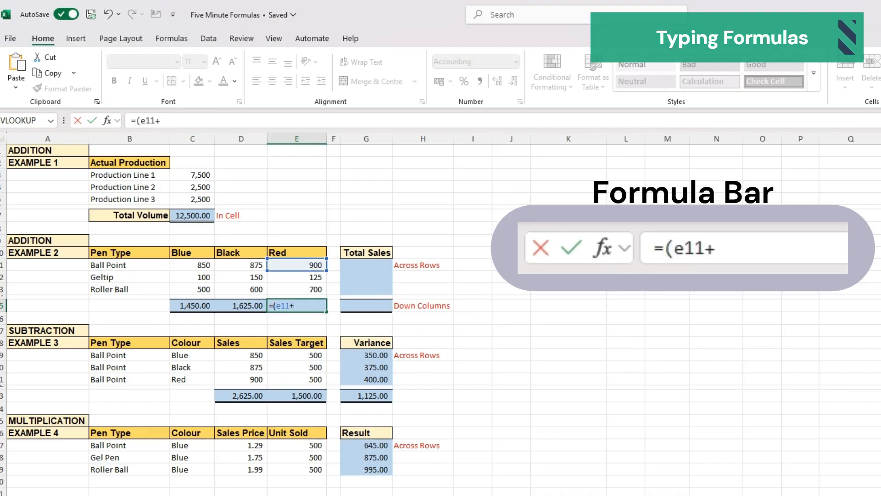
type("e12+e13")
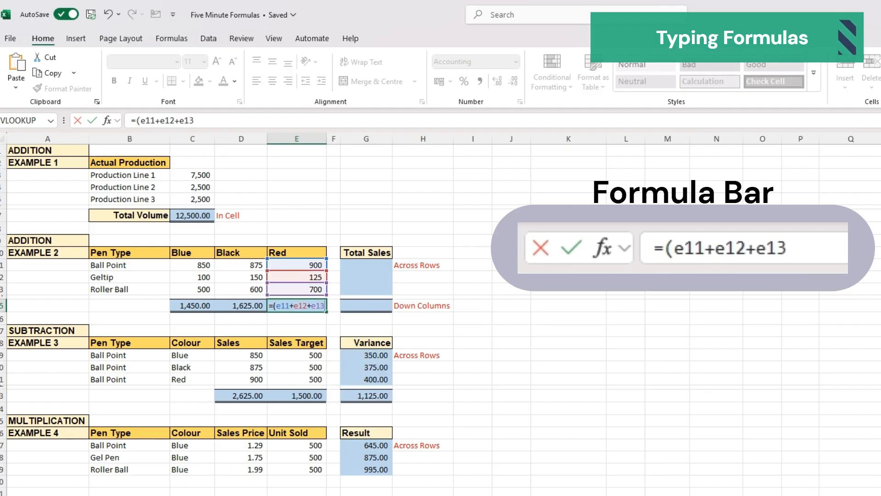
type(")")
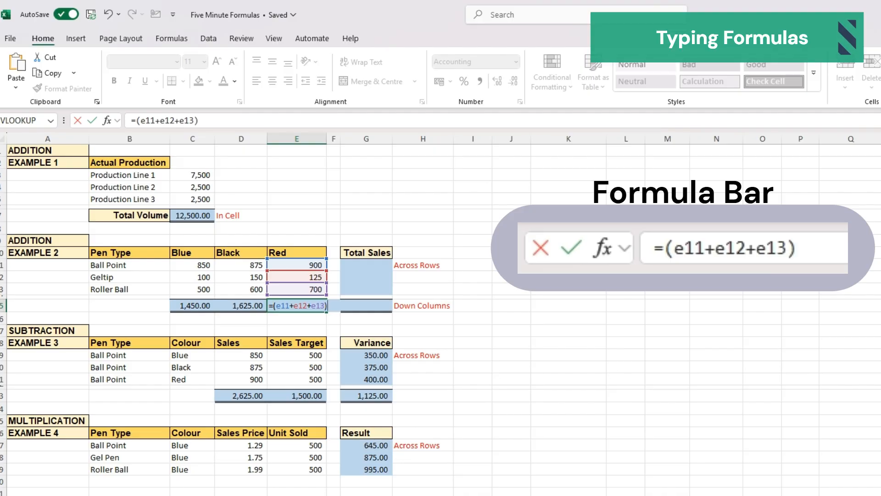
key("Return")
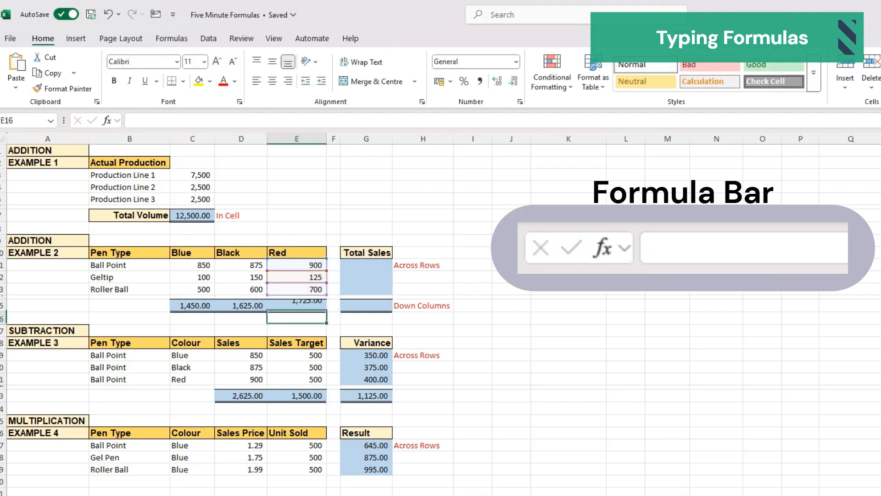
left_click(297, 305)
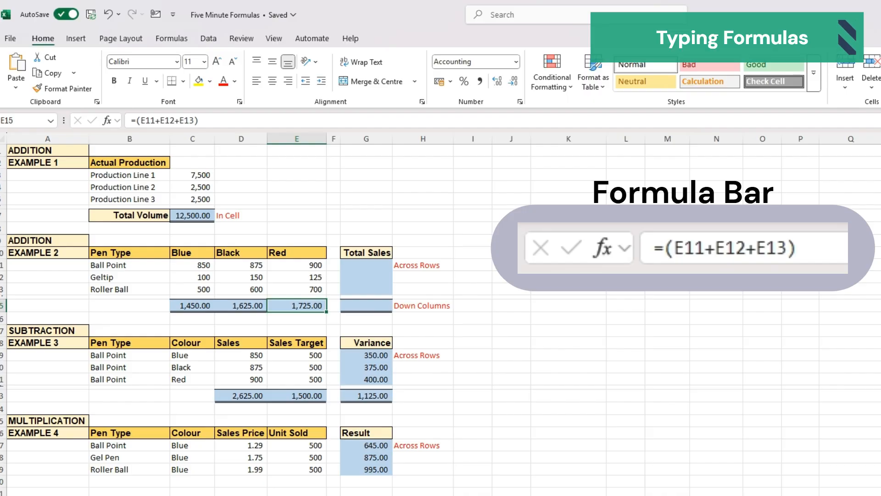
key("F2")
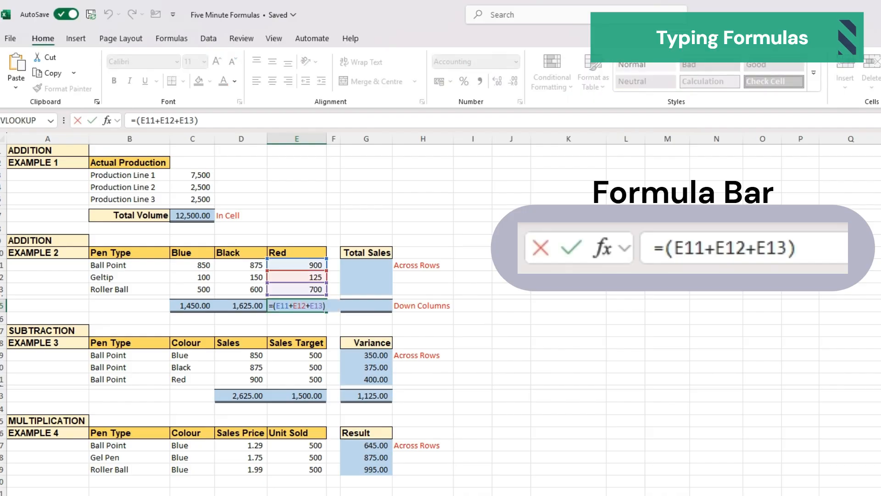
key("Return")
- Enter the formula =(C11+D11+E11) in G11 to total the Ball Point row, then reopen it to check its references
key("Up")
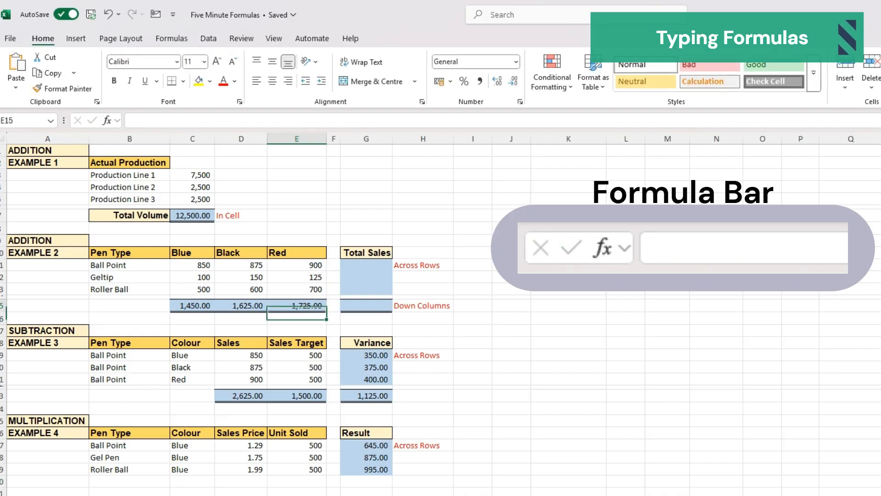
key("Right")
key("Right")
key("Up")
key("Up")
key("Up")
key("Up")
key("Up")
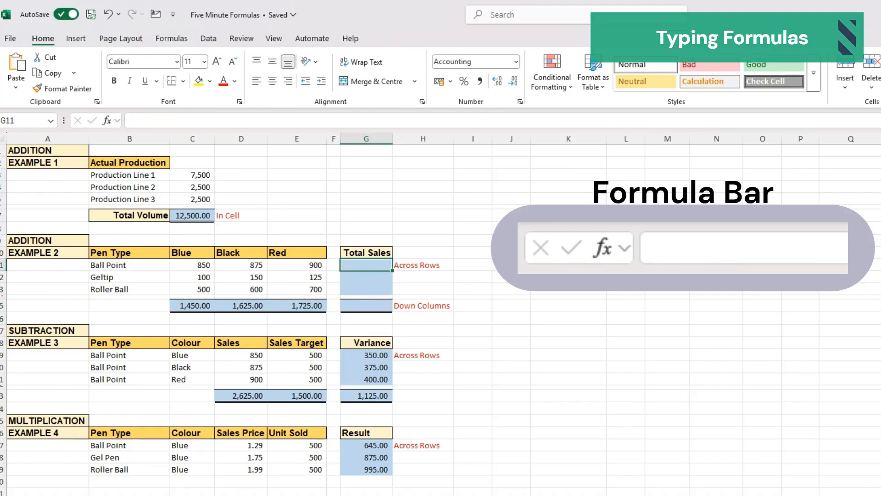
key("Down")
key("Down")
key("Down")
key("Down")
key("Up")
key("Up")
key("Up")
type("=(")
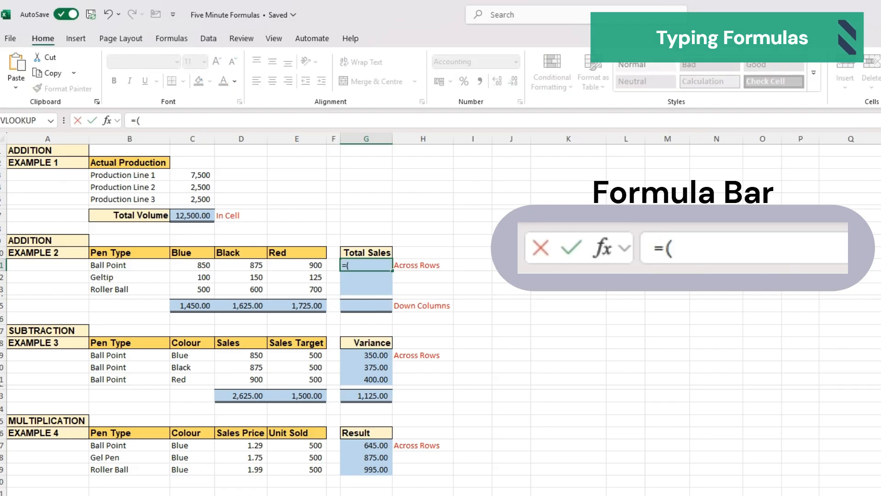
type("c11")
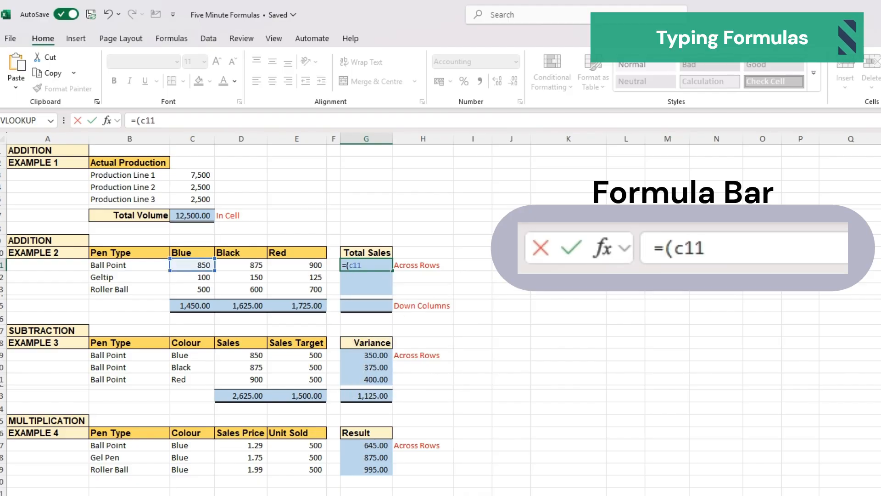
type("+")
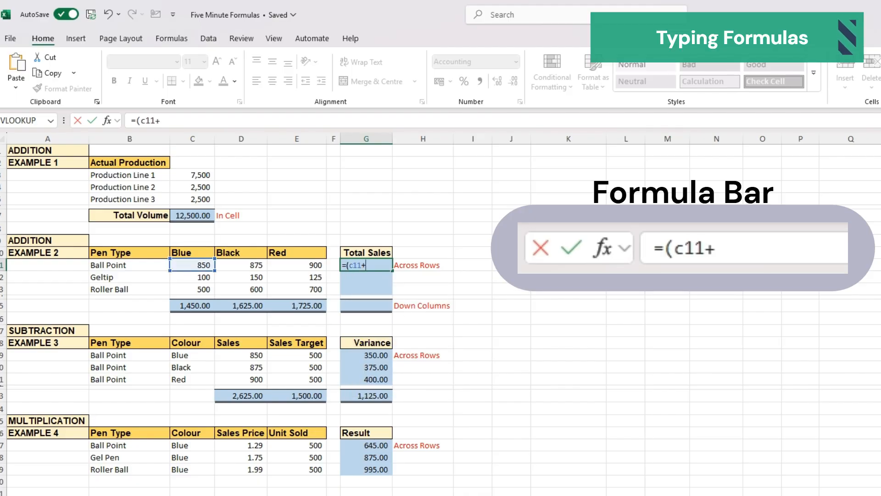
type("d11")
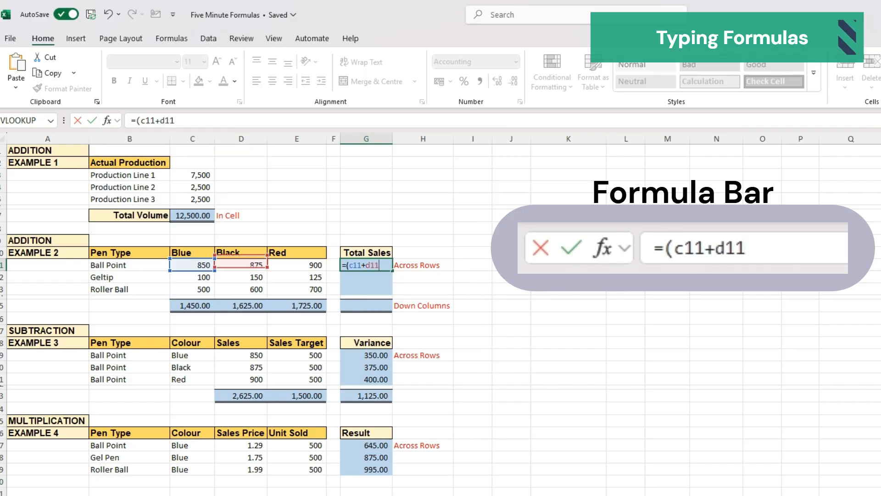
type("+")
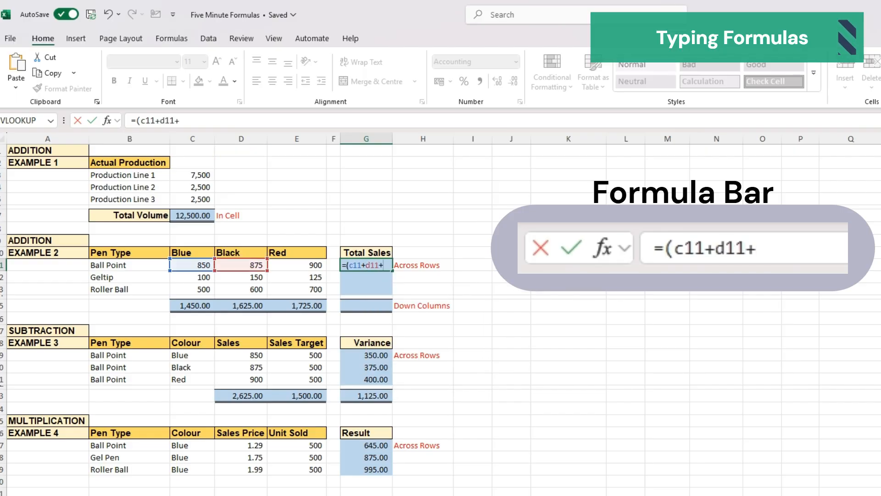
type("e11")
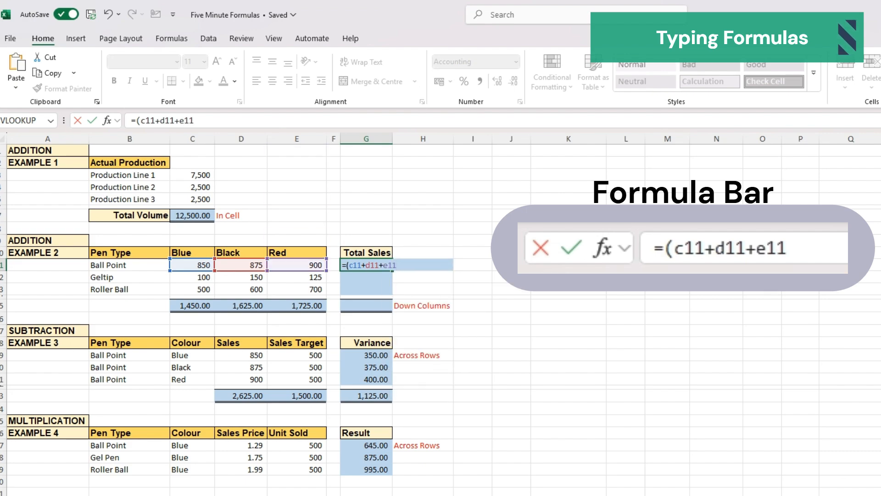
type(")")
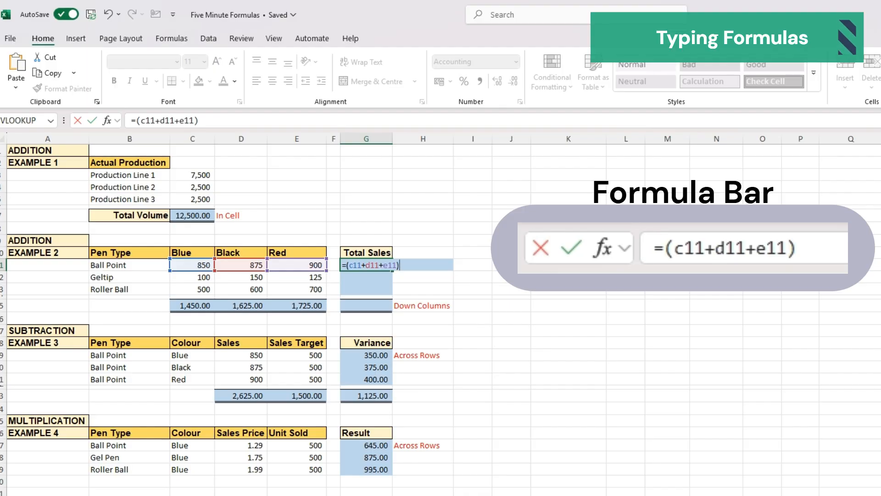
key("Return")
double_click(366, 265)
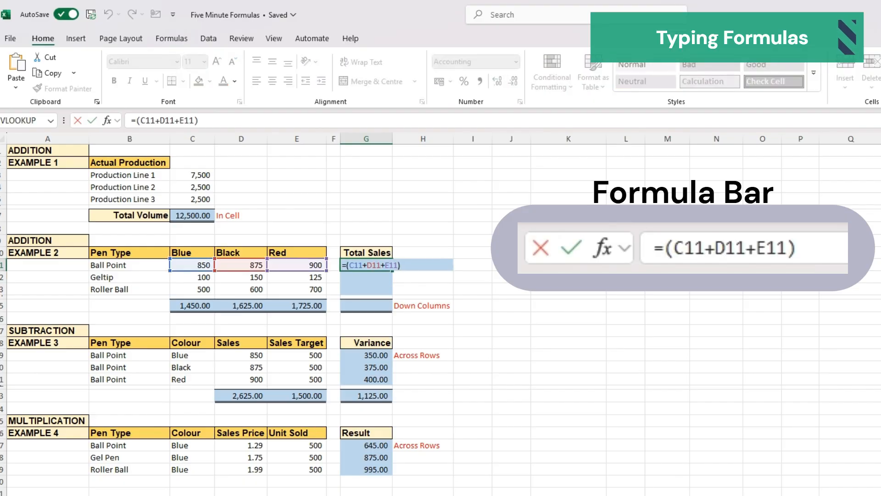
key("Return")
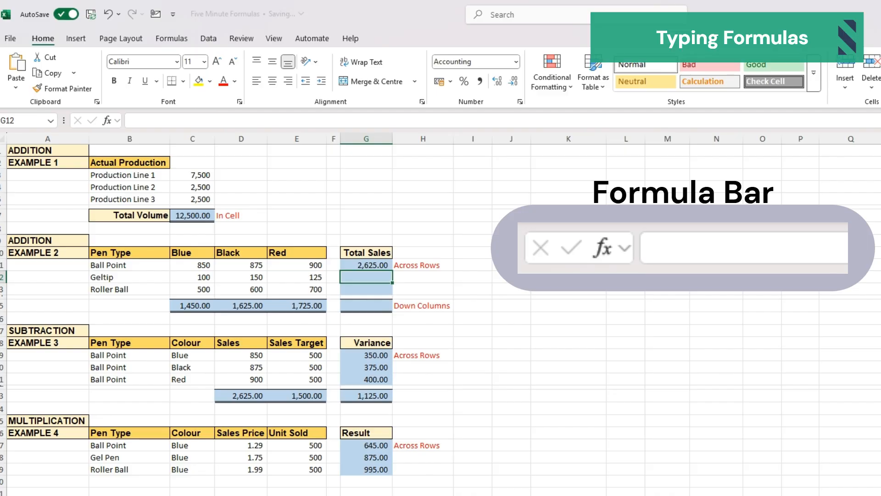
- Enter the formula =(C12+D12+E12) in G12 to total the Geltip row
type("=(")
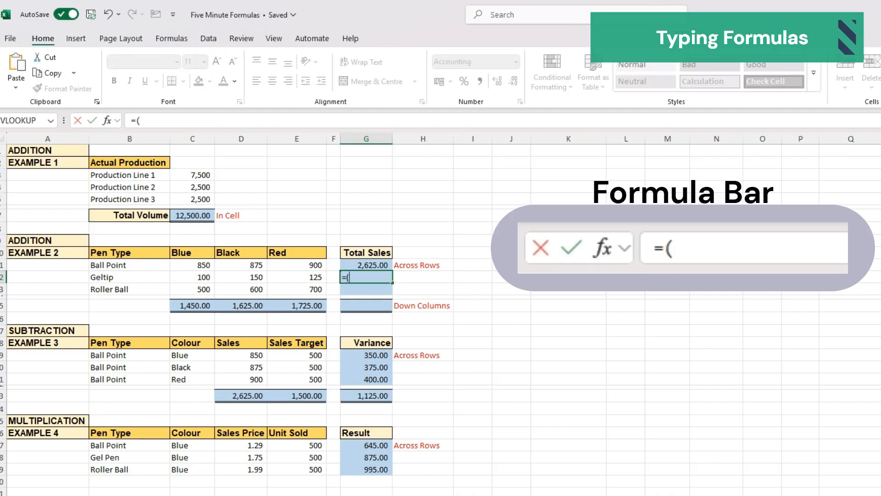
type("c12+")
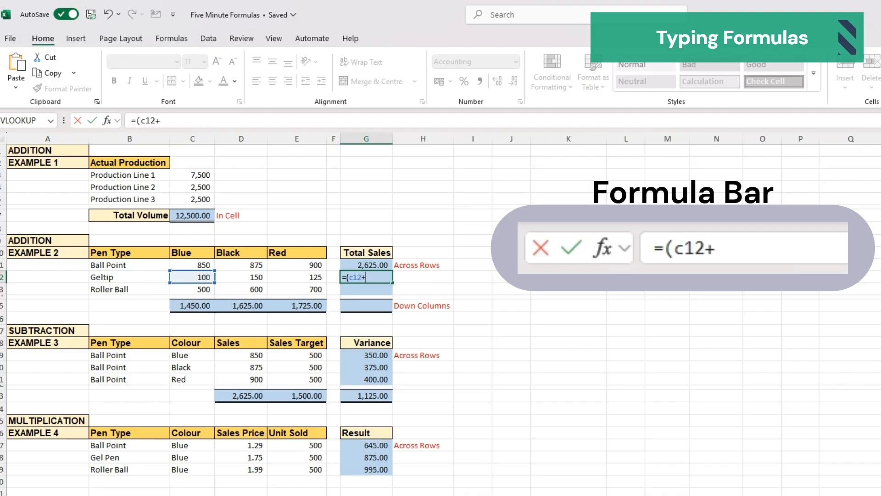
type("d12+")
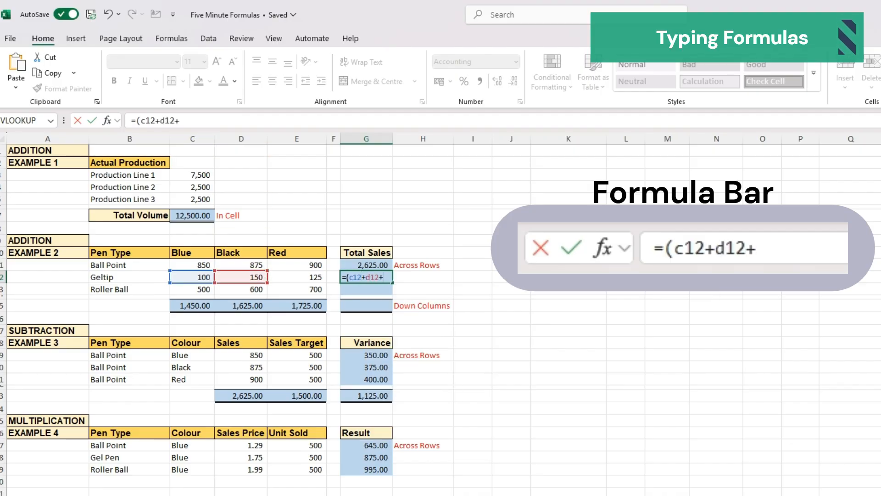
type("e12")
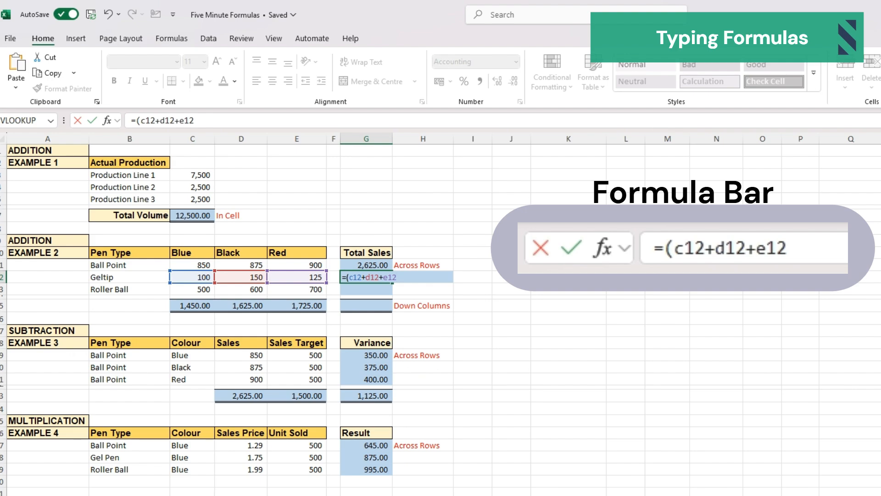
type(")")
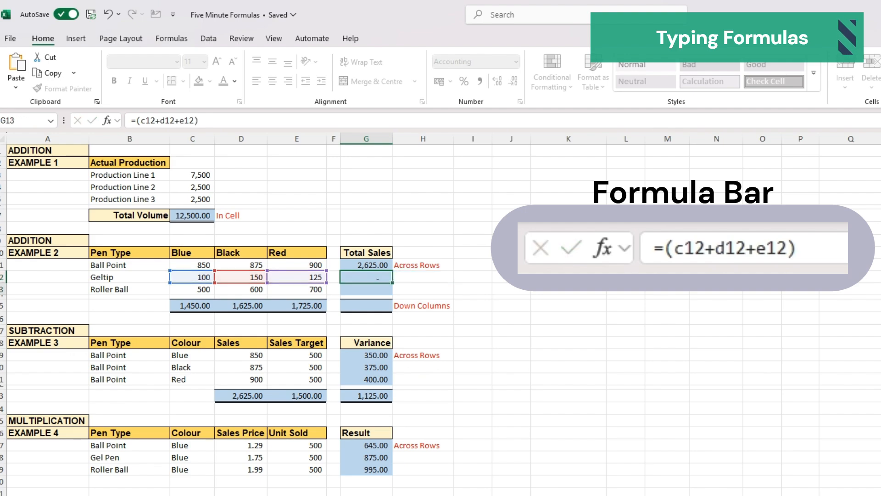
key("Return")
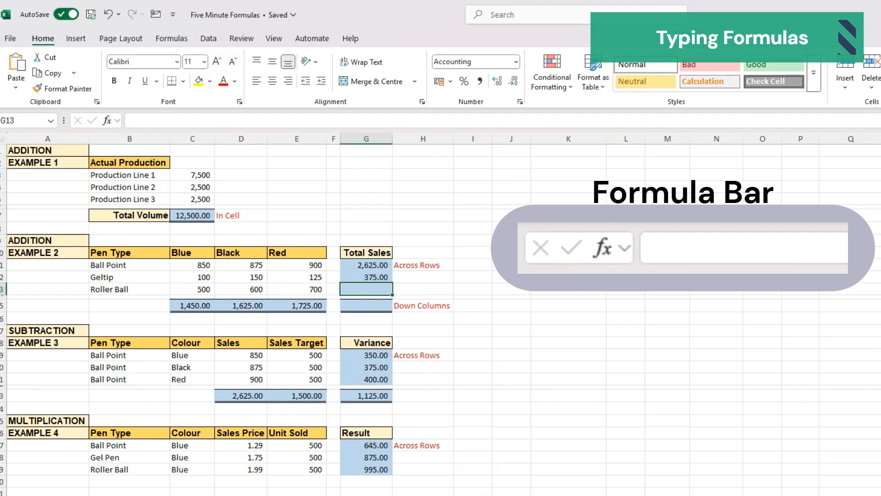
- Enter the formula =(C13+D13+E13) in G13 to total the Roller Ball row
type("=")
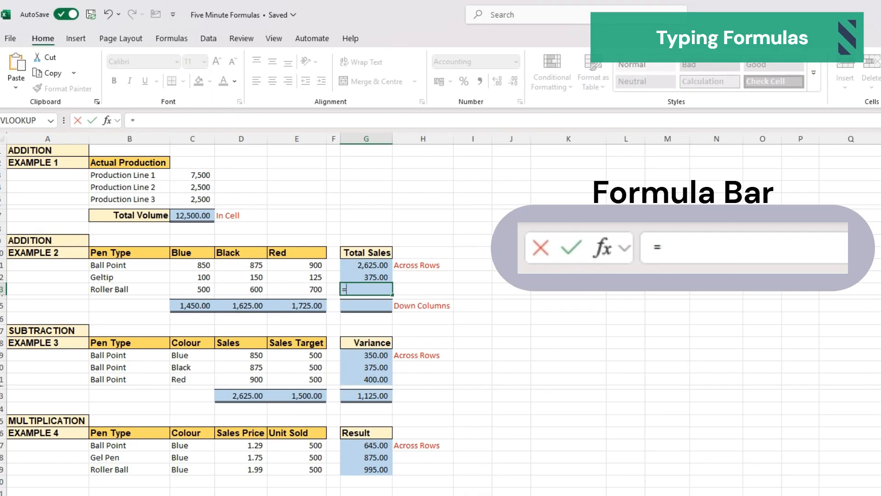
type("(")
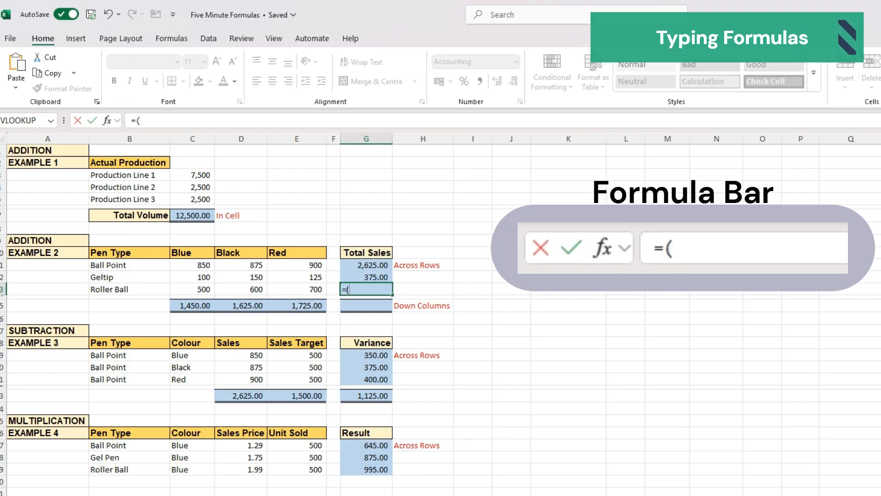
type("c13+")
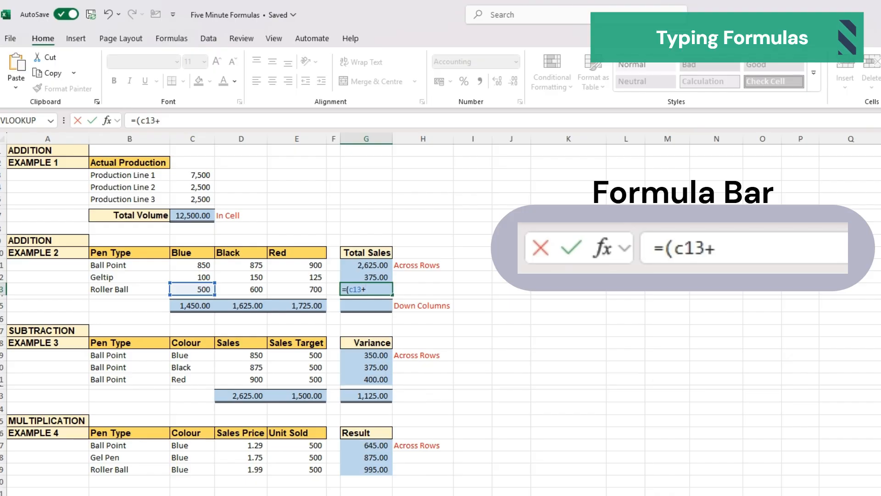
type("d13+")
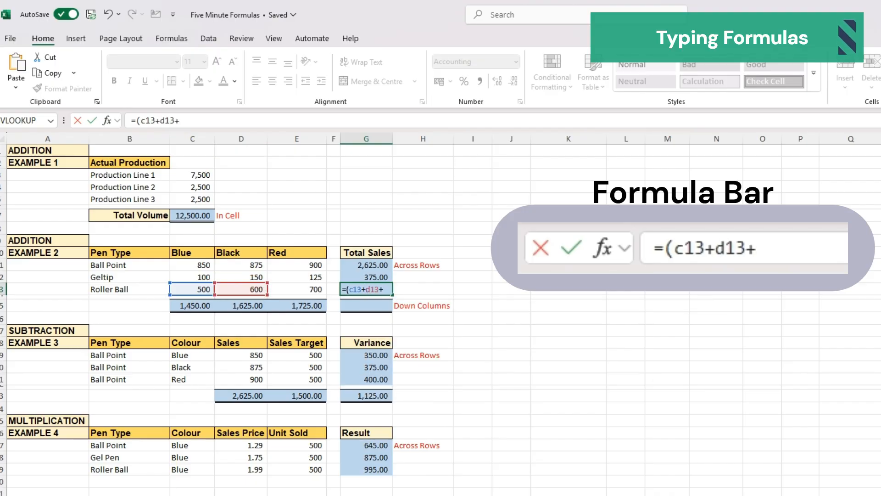
type("e13")
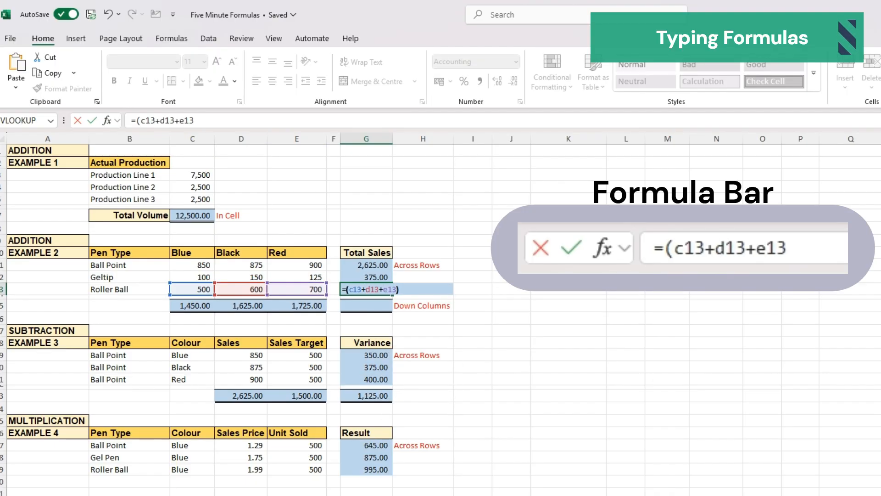
type(")")
key("Return")
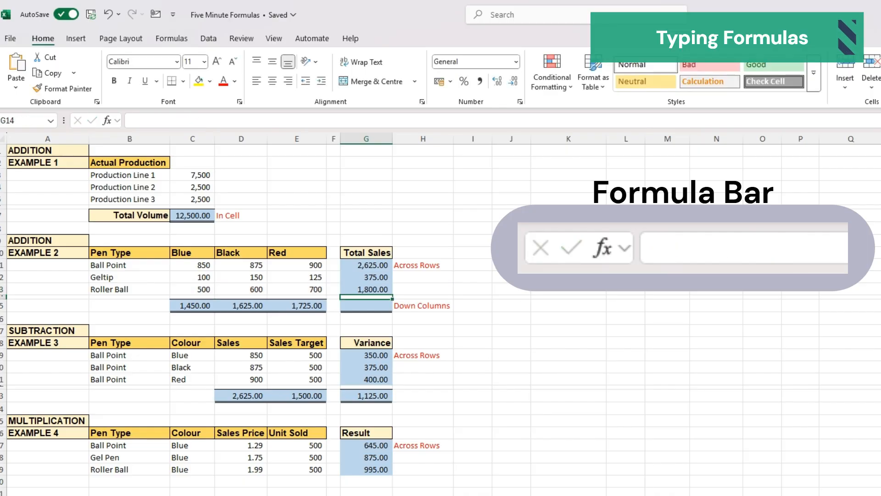
- Enter the formula =(G11+G12+G13) in G15 to total the Total Sales column
key("Down")
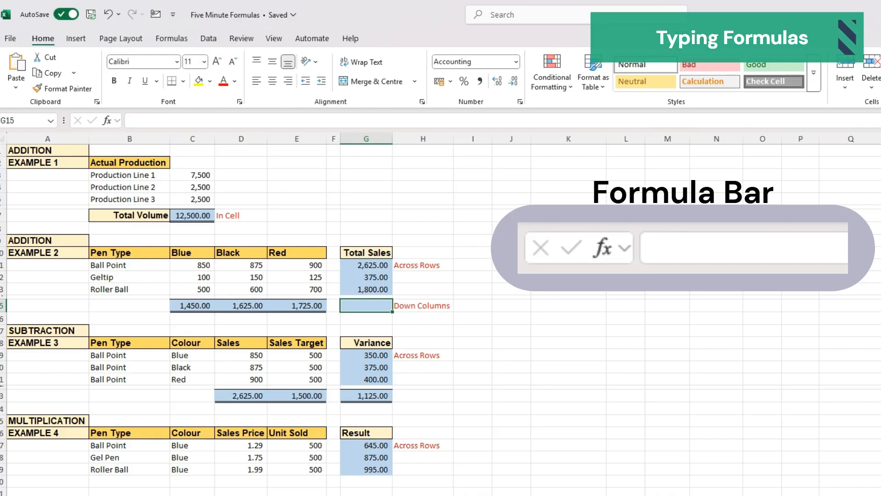
type("=")
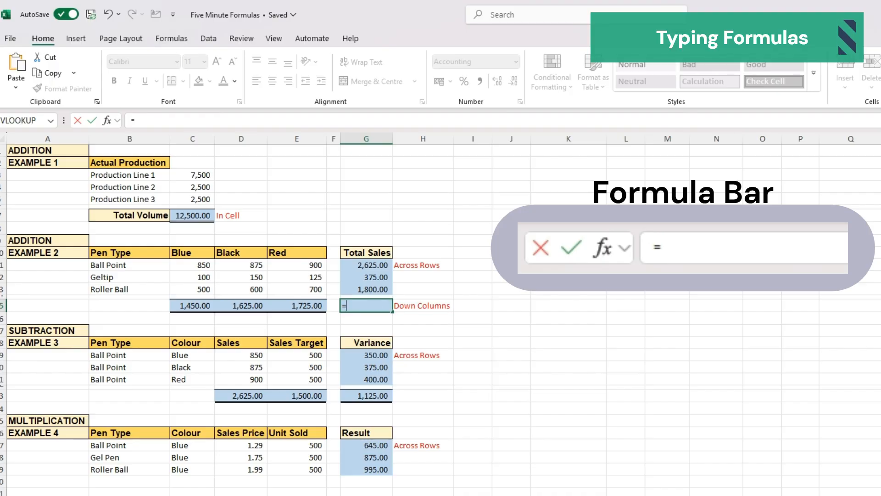
type("(")
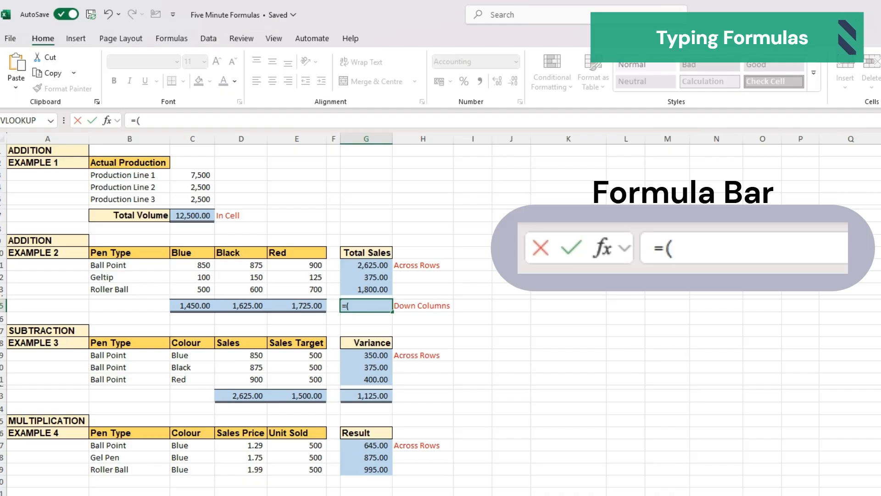
type("G1")
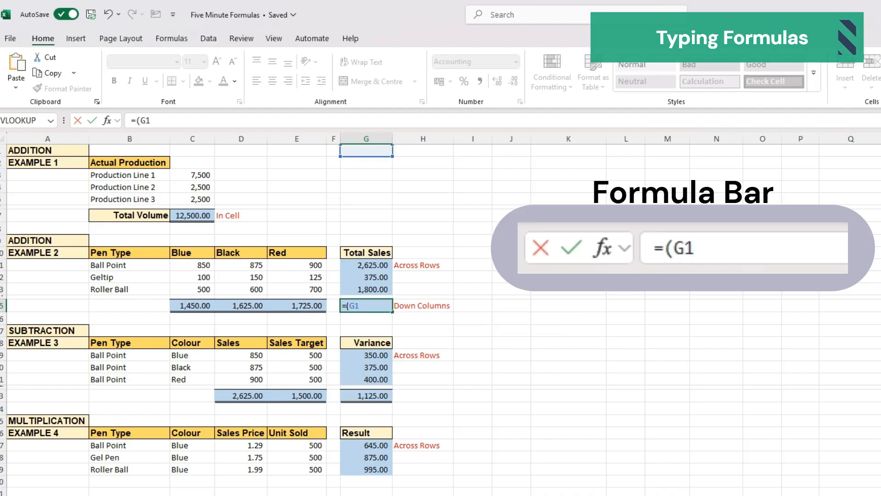
type("1+g1")
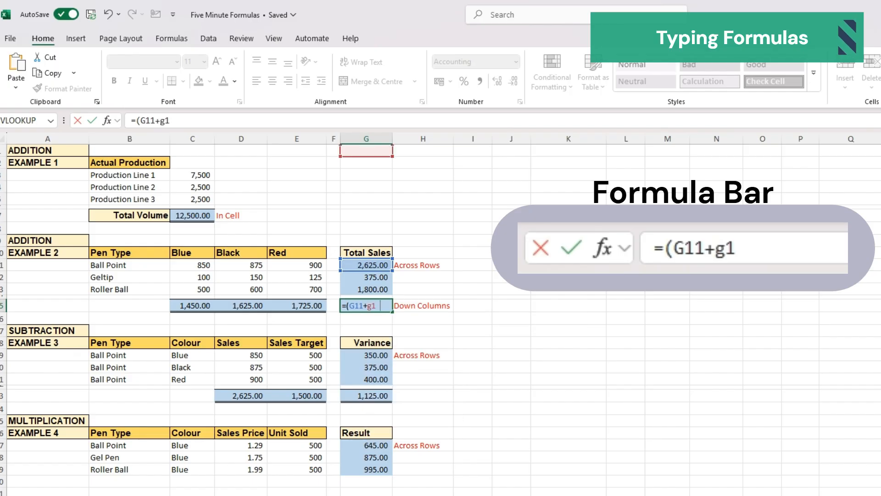
type("2+g1")
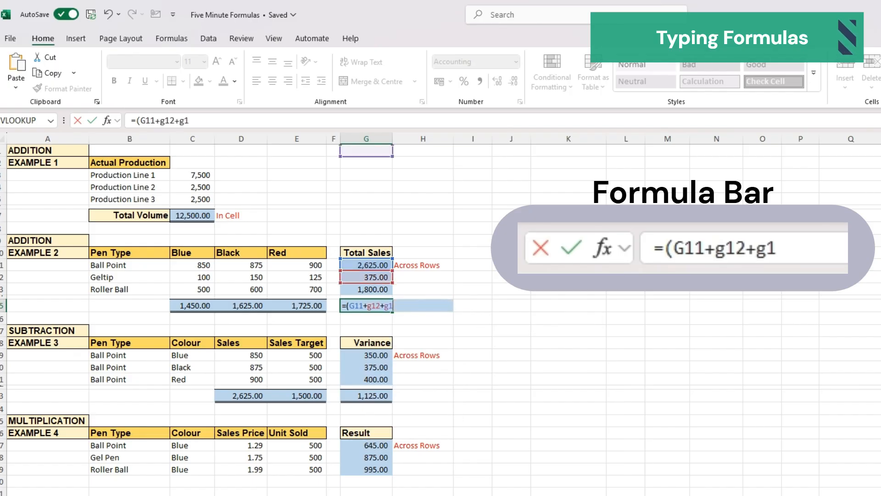
type("3)")
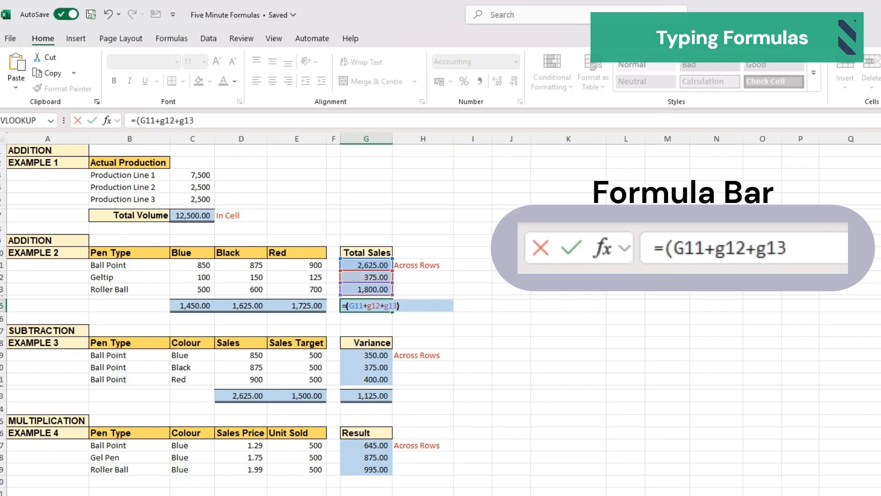
key("Return")
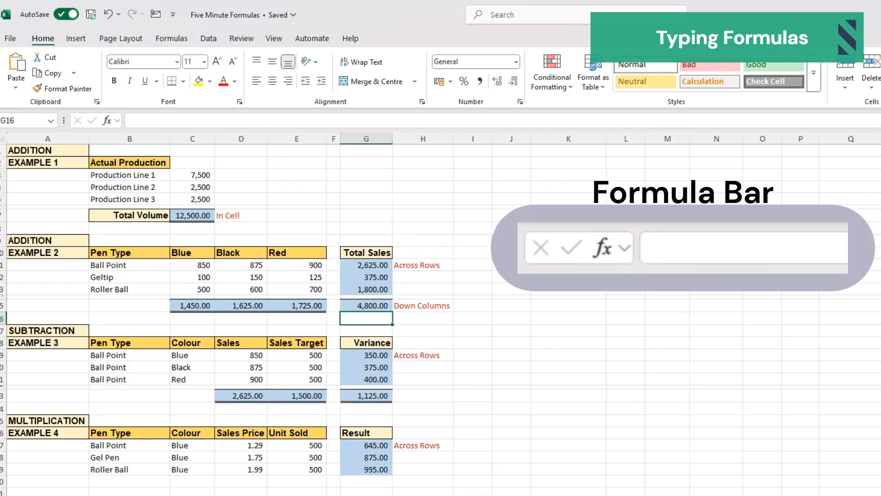
- Clear the Variance results in G19:G23 and the Sales and Sales Target totals in D23:E23 of the subtraction example
left_click(238, 393)
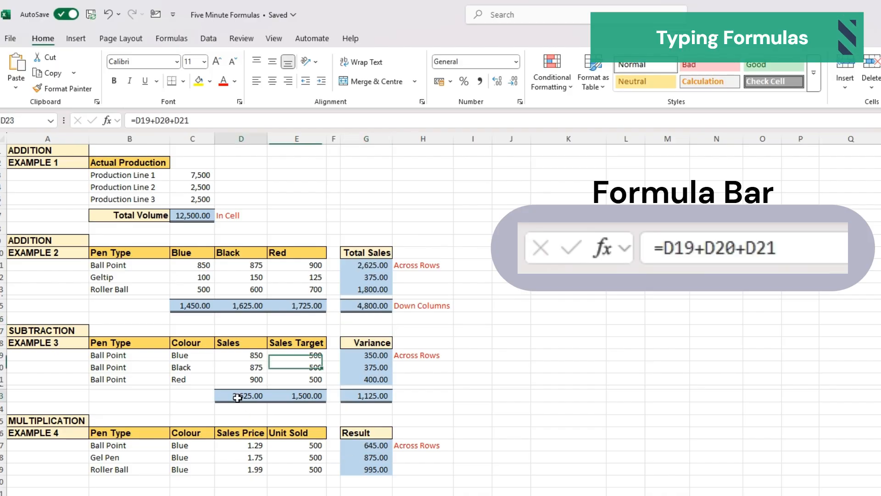
left_click_drag(384, 355, 389, 392)
key("Delete")
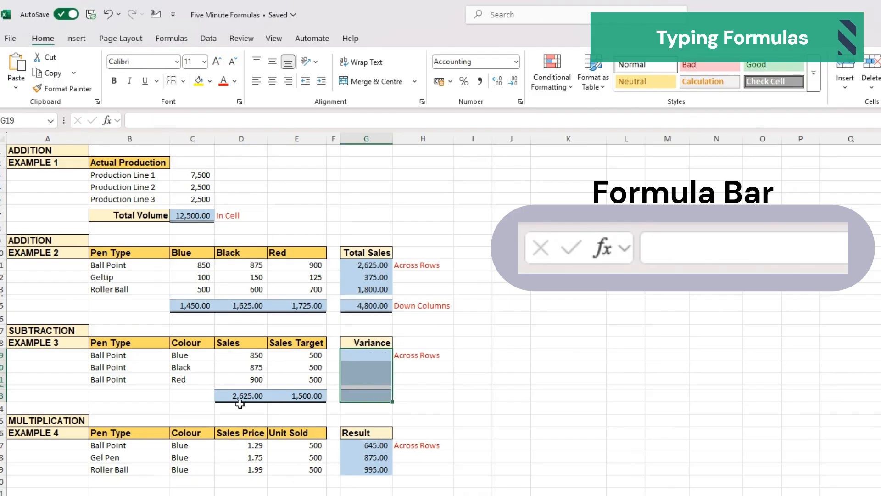
left_click_drag(239, 396, 275, 394)
key("Delete")
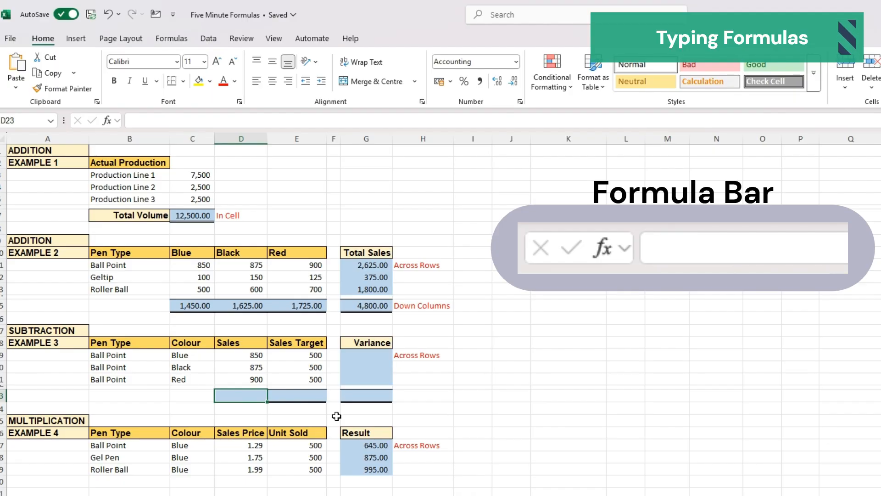
- Enter the formula =(D19+D20+D21) in D23 to total the Sales column
type("=")
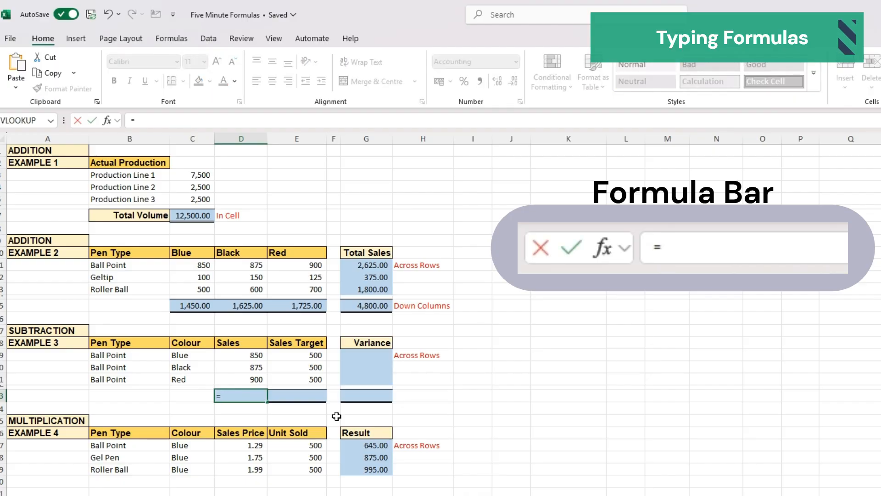
type("(")
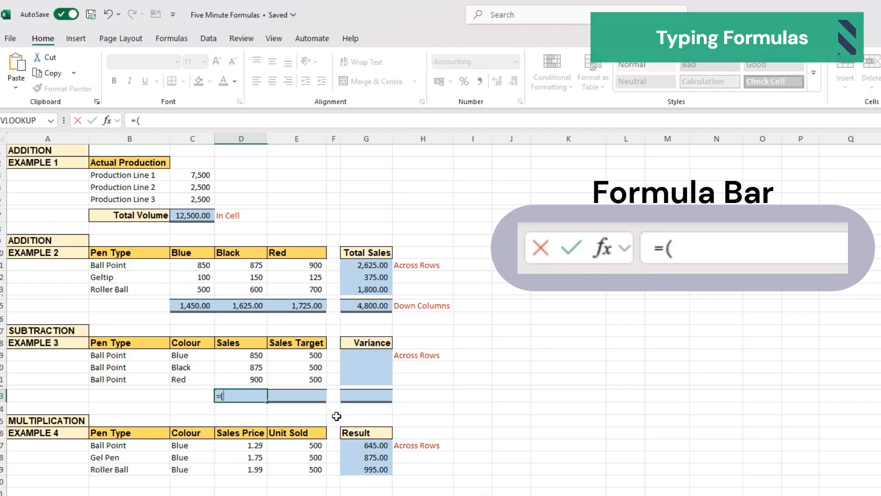
type("d19")
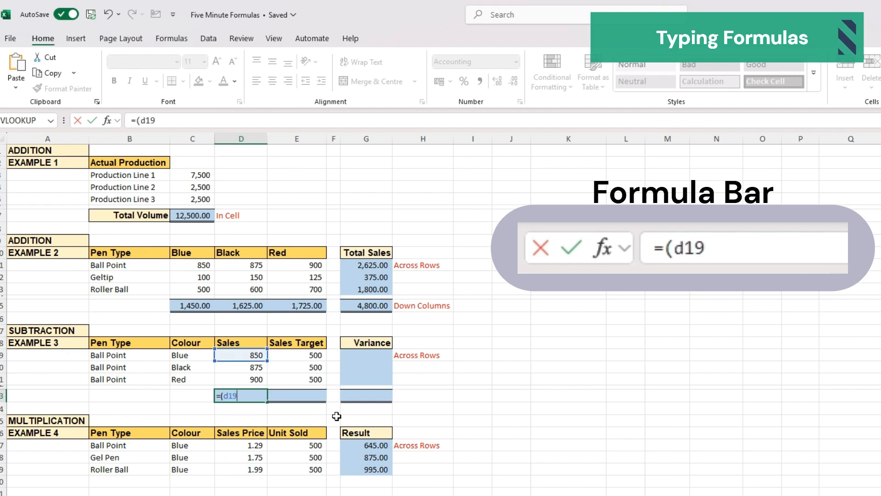
type("+d20")
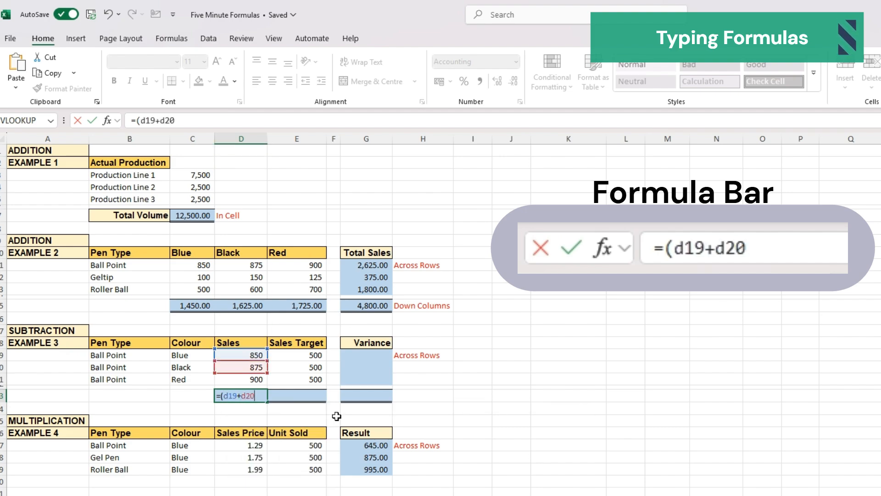
type("+d21")
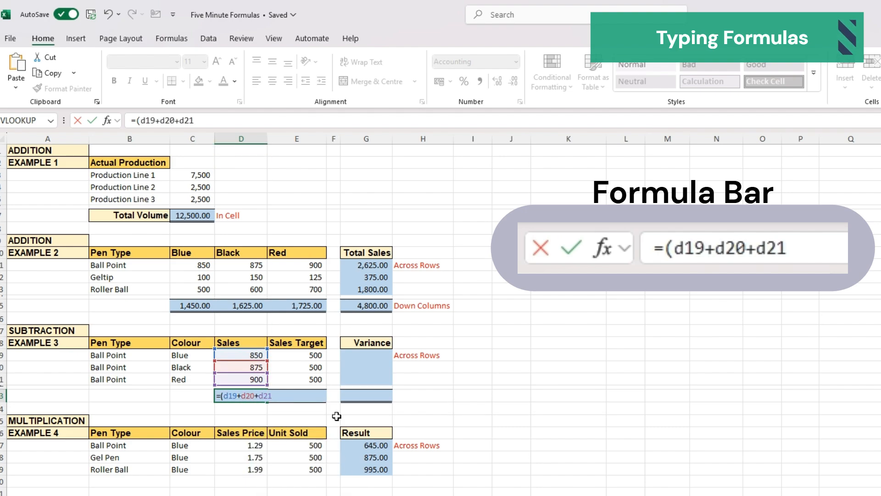
type(")")
key("Return")
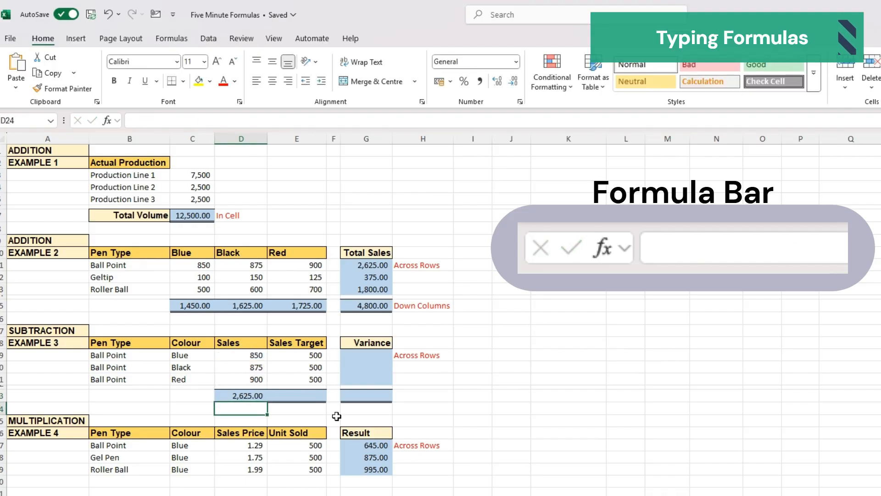
- Enter the formula =(E19+E20+E21) in E23 to total the Sales Target column
key("Up")
key("Right")
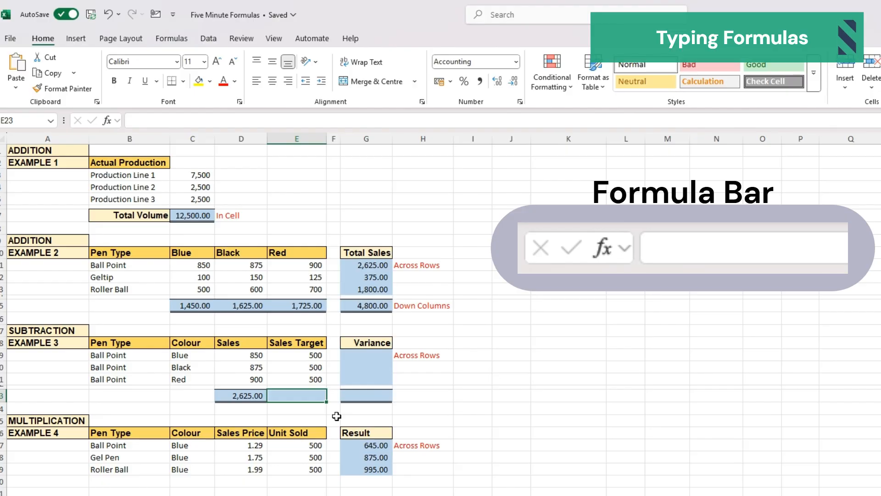
type("=")
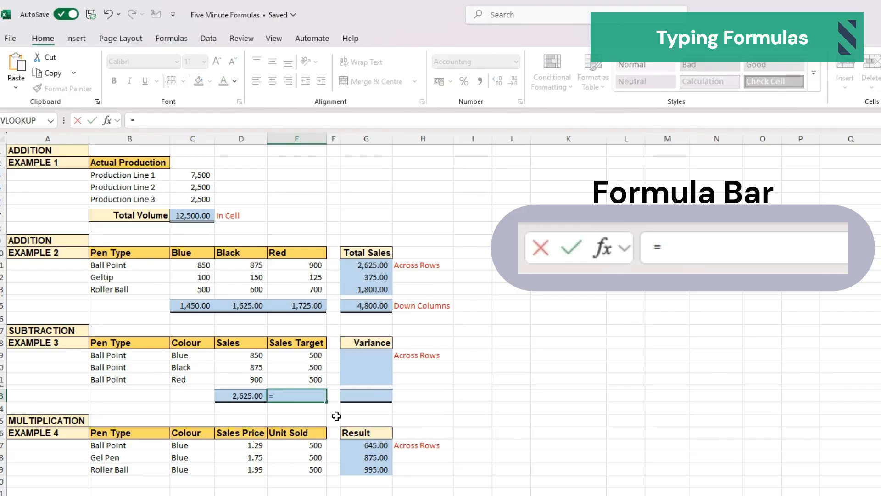
type("(")
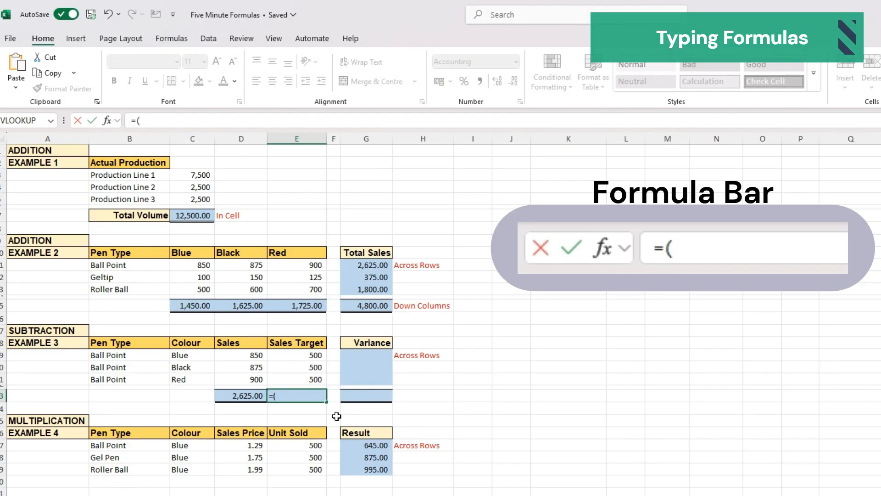
type("e19")
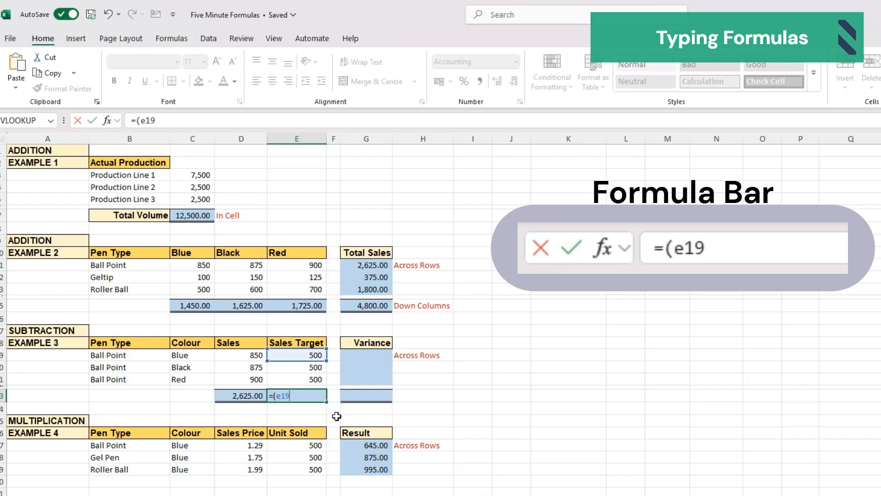
type("+e20")
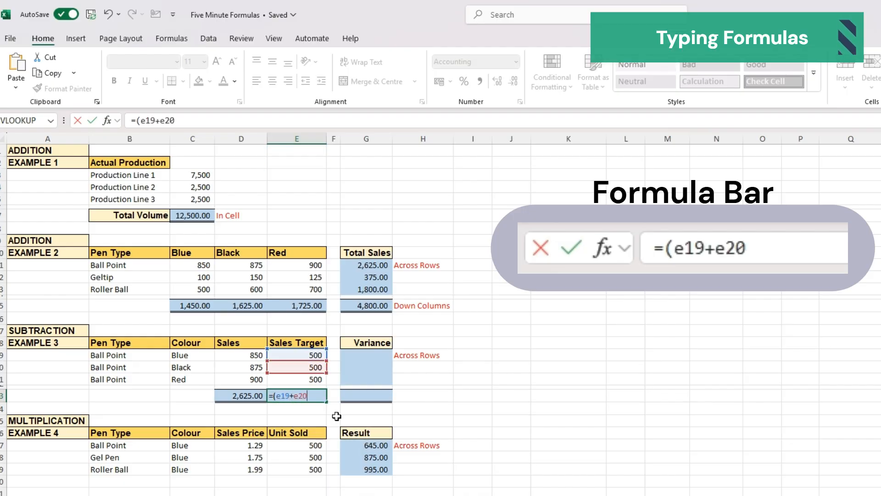
type("+e21)")
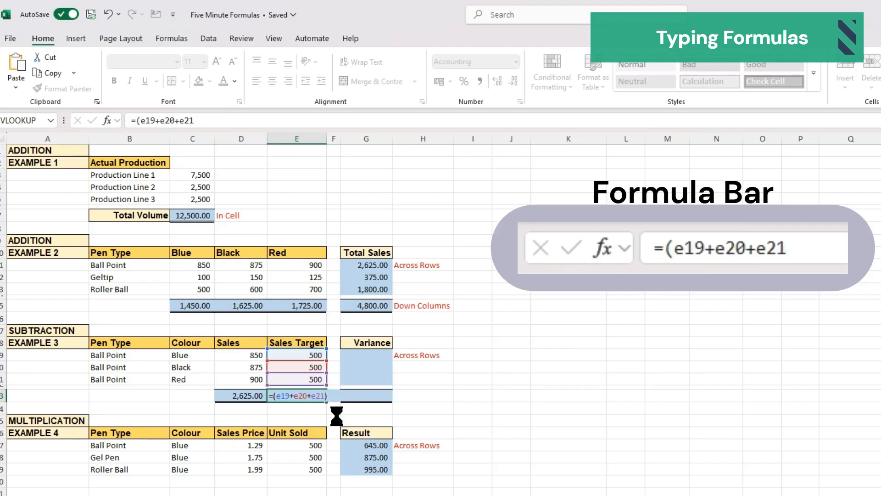
key("Return")
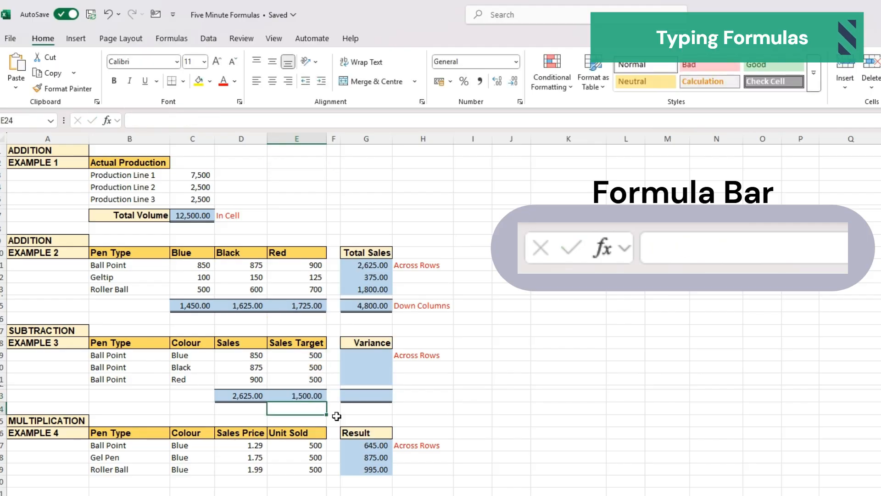
- Enter the formula =(G19+G20+G21) in G23 to total the Variance column
key("Right")
key("Right")
key("Up")
key("Up")
key("Up")
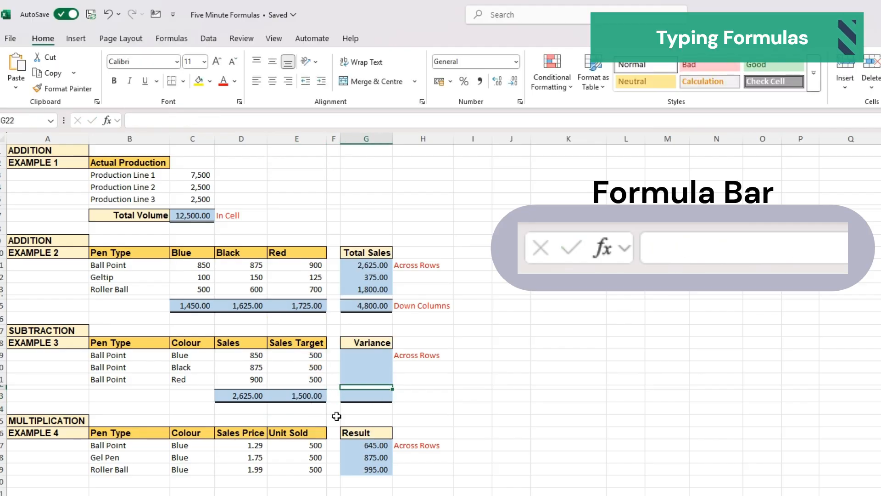
key("Up")
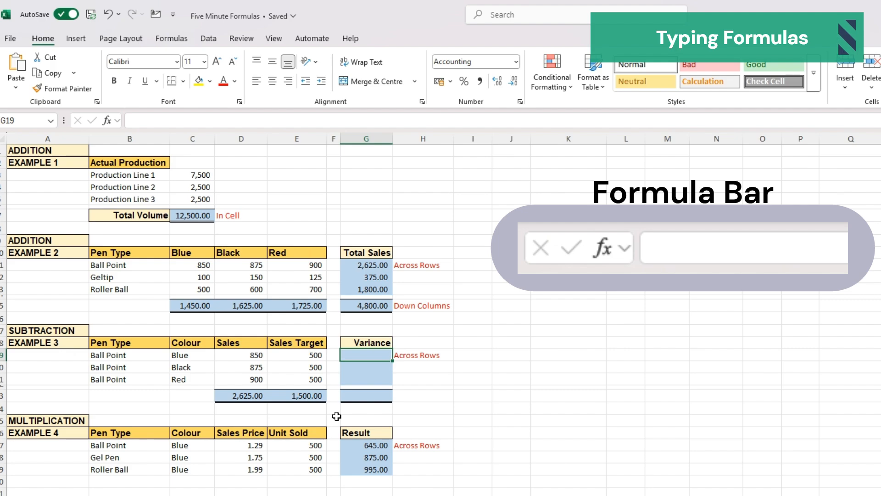
key("F2")
type("=")
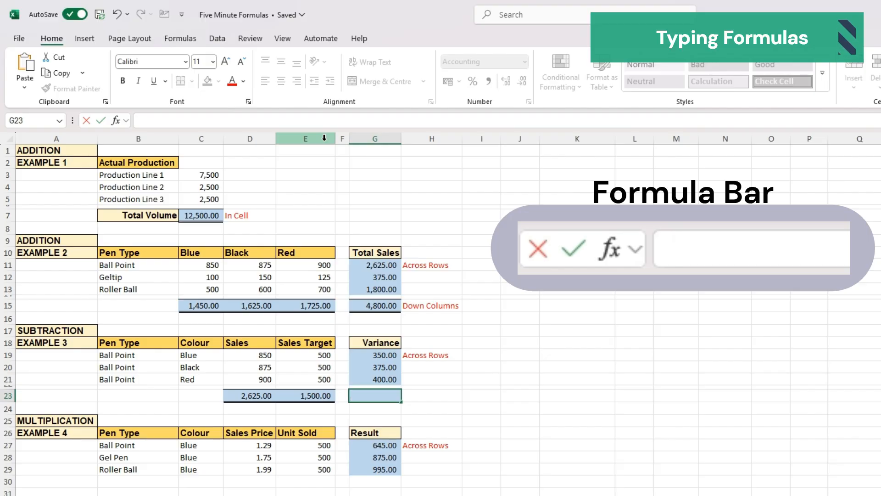
type("=(")
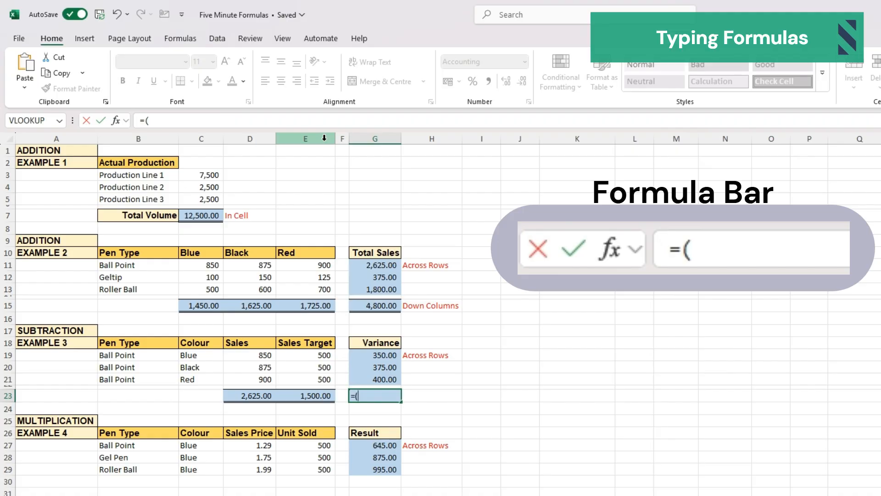
type("g19+")
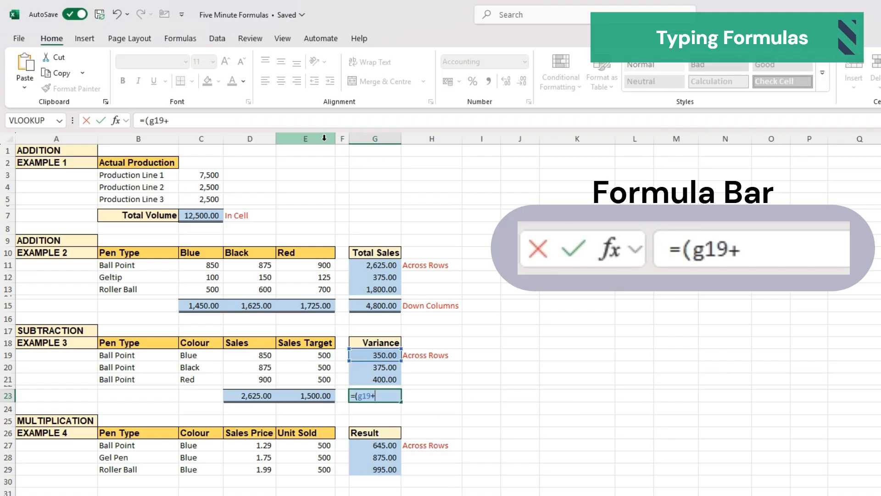
type("g20+")
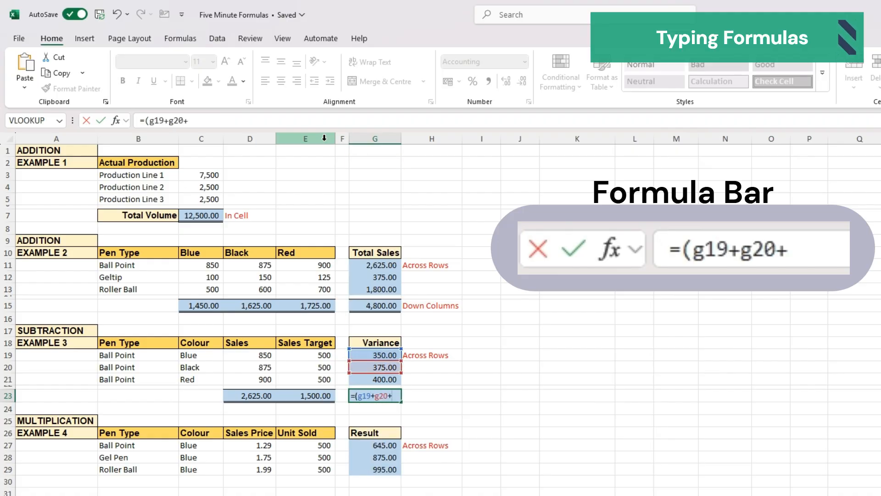
type("g21)")
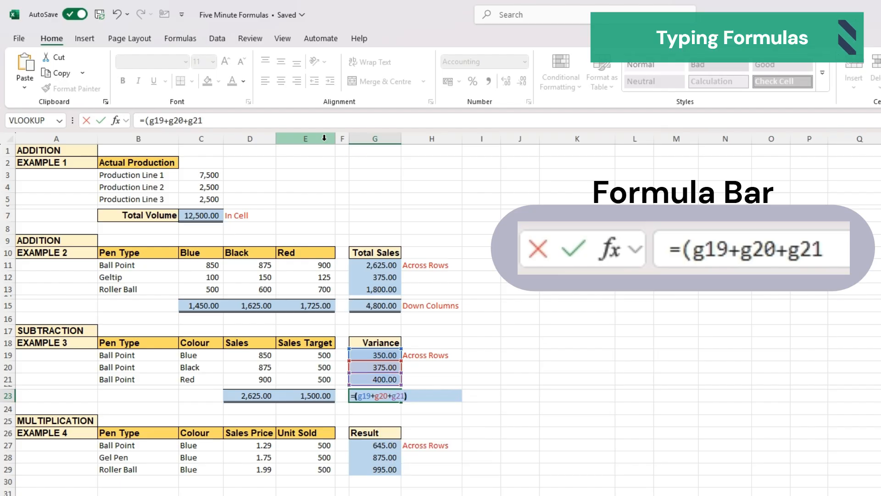
key("Return")
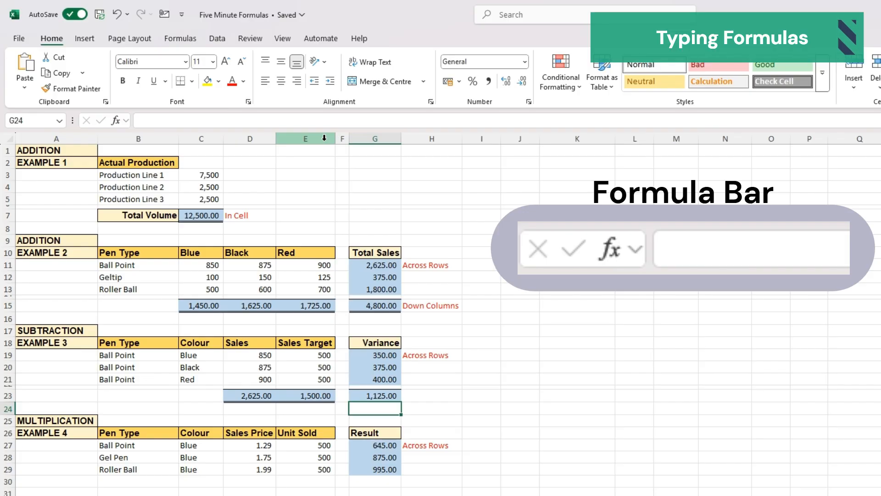
- Clear the Result values in G27:G29 of the multiplication example
key("Left")
key("Left")
key("Left")
key("Right")
key("Down")
key("Down")
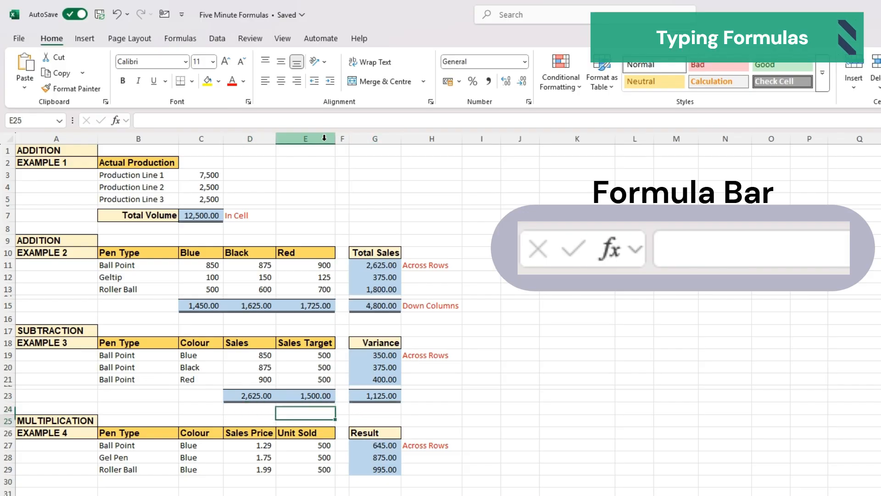
key("Right")
key("Down")
key("Down")
key("shift+Right")
key("shift+Up")
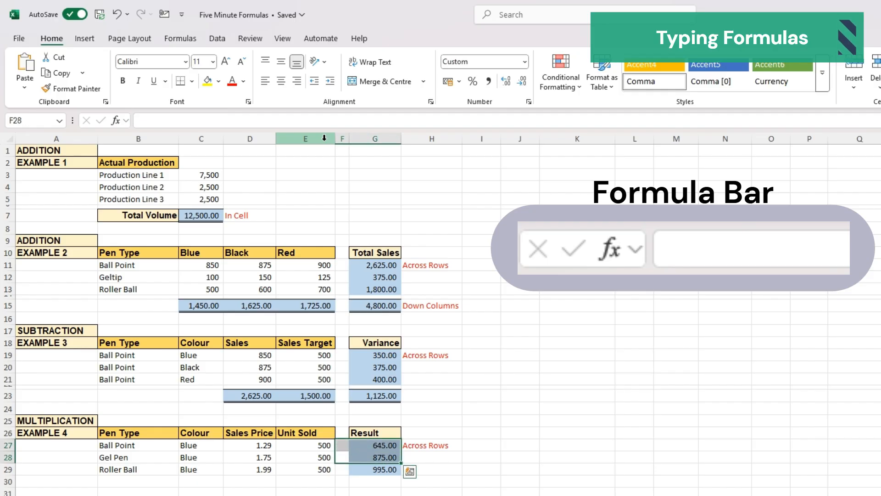
key("Right")
key("Up")
key("ctrl+shift+Down")
key("Delete")
key("ctrl+BackSpace")
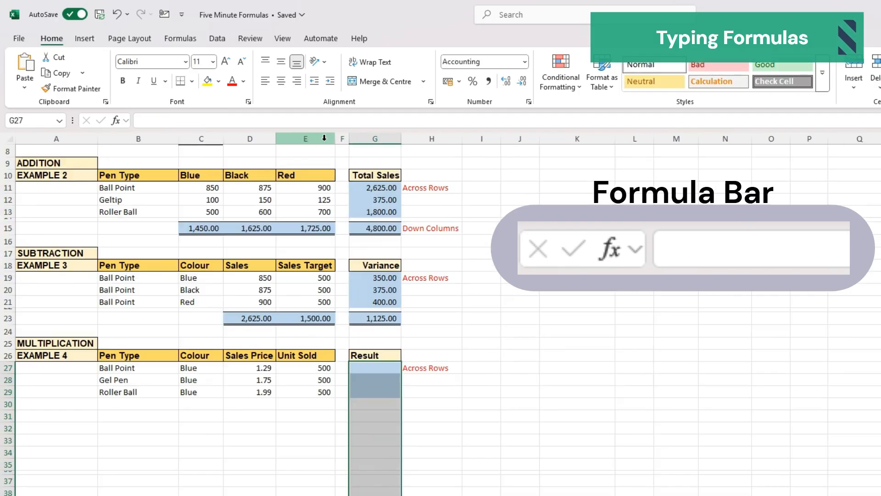
key("Up")
key("Down")
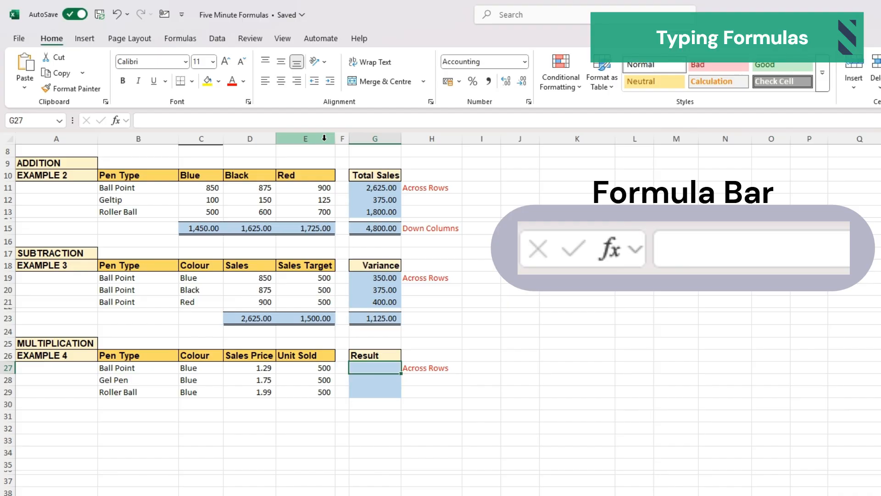
- Enter the formula =(D27*E27) in G27 to multiply the Ball Point price by units sold
type("=(")
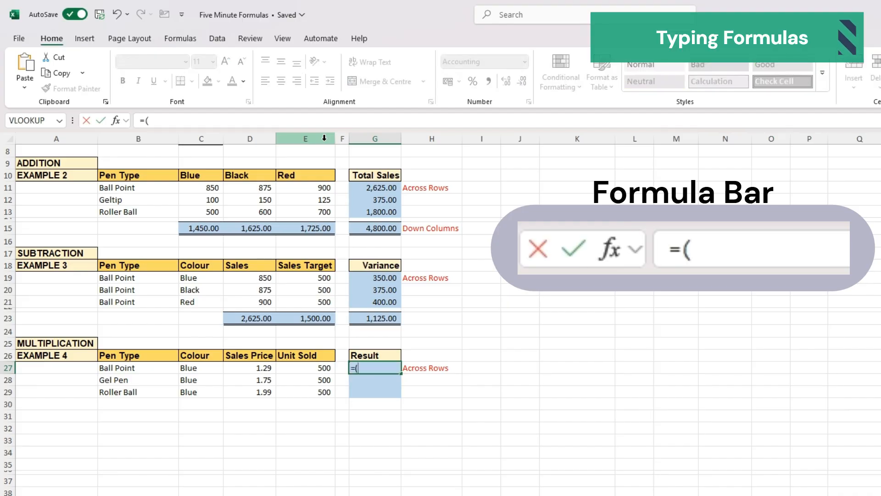
type("d27")
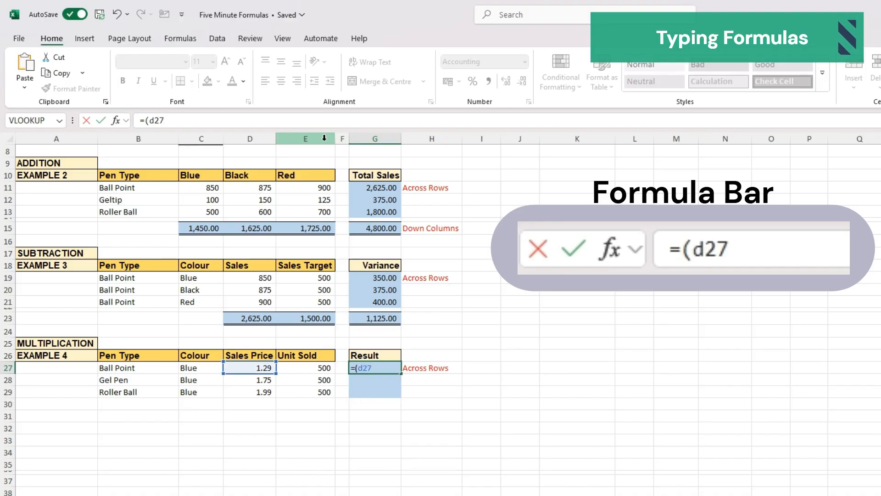
type("+e27")
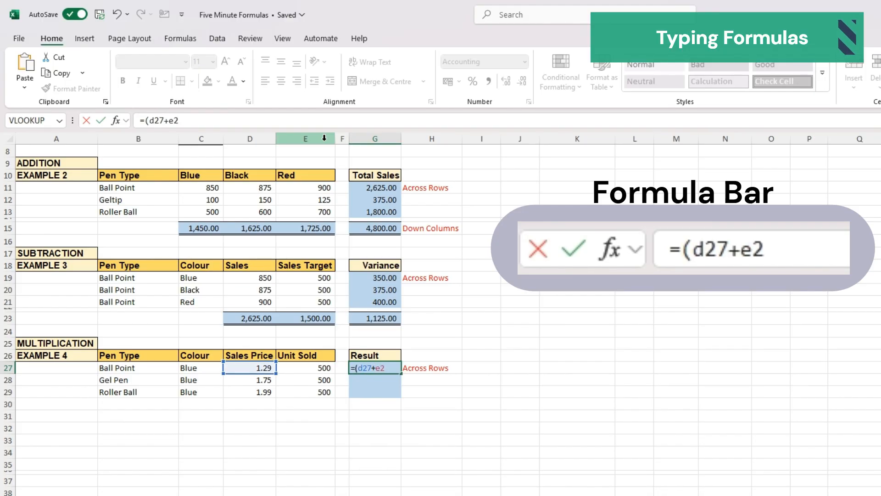
key("BackSpace")
key("BackSpace")
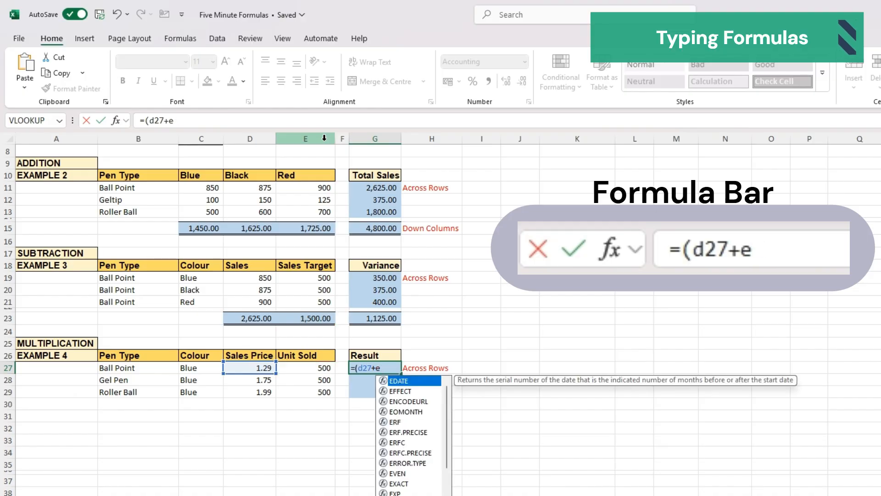
key("BackSpace")
key("BackSpace")
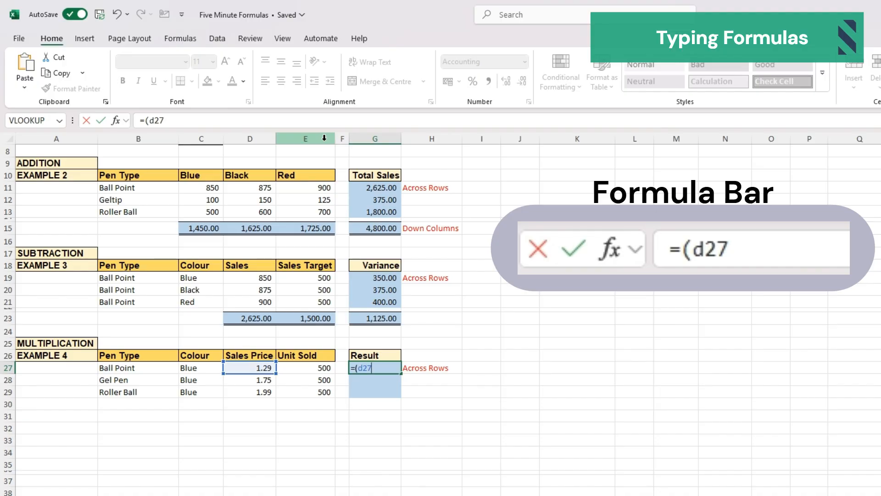
type("*")
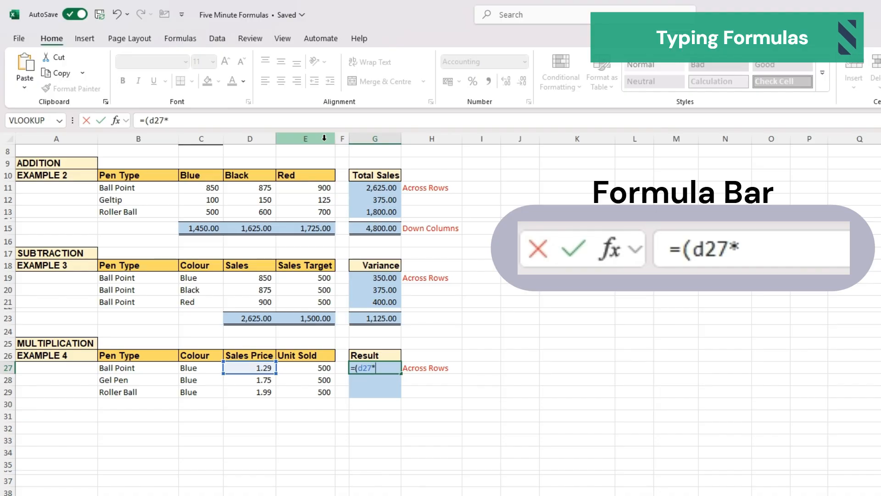
type("e27")
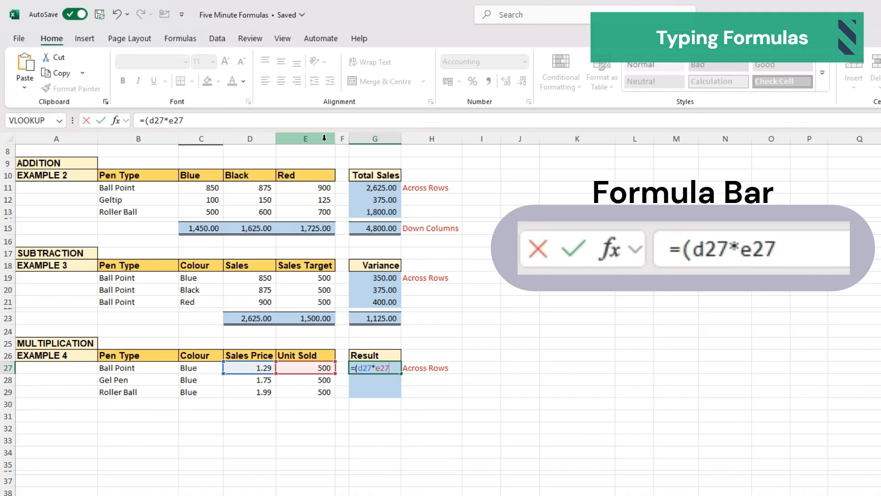
type(")")
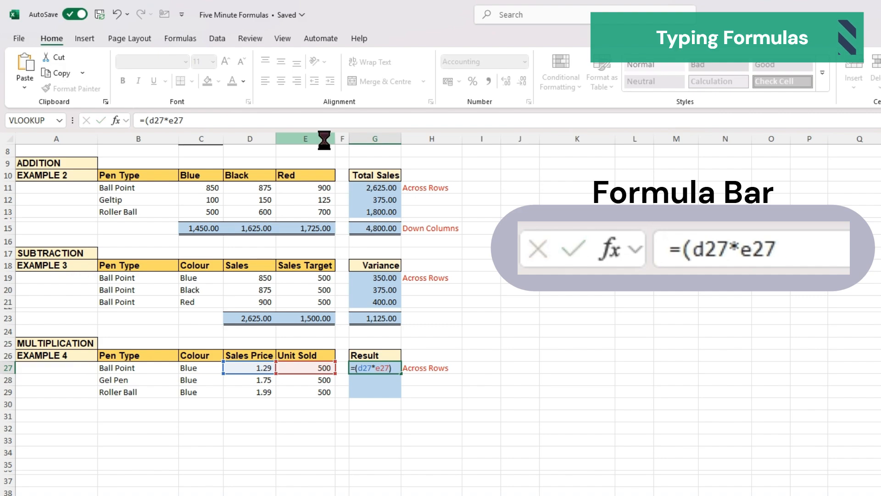
key("Return")
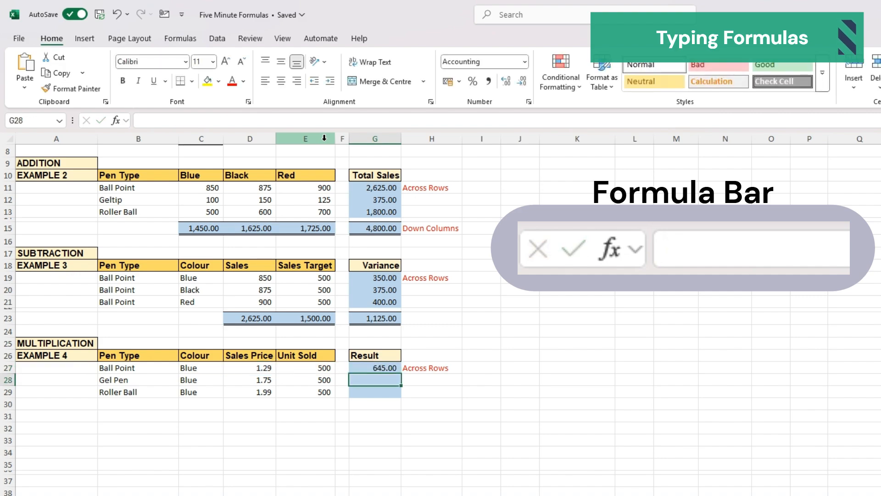
- Enter the formula =(D28*E28) in G28 to multiply the Gel Pen price by units sold
type("=")
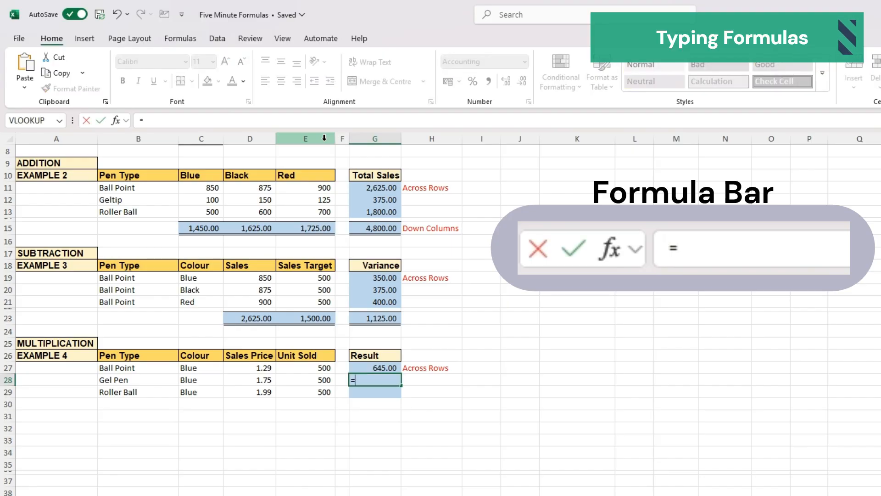
type("(")
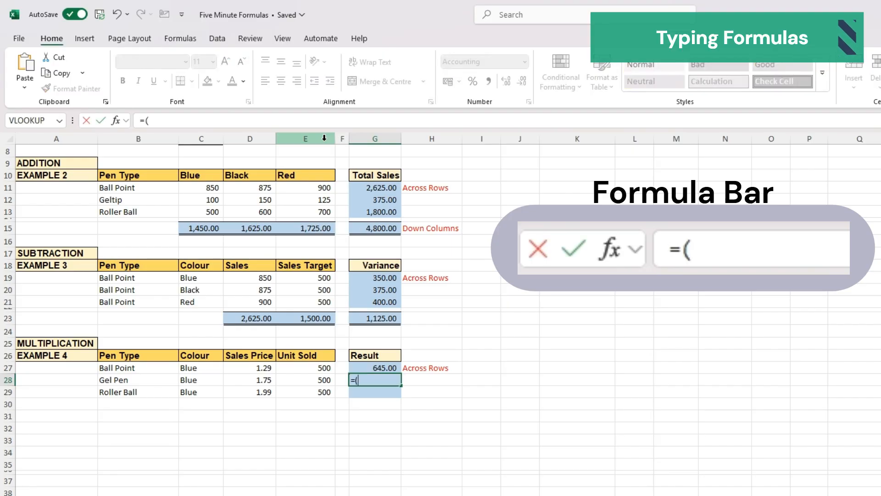
type("d28*")
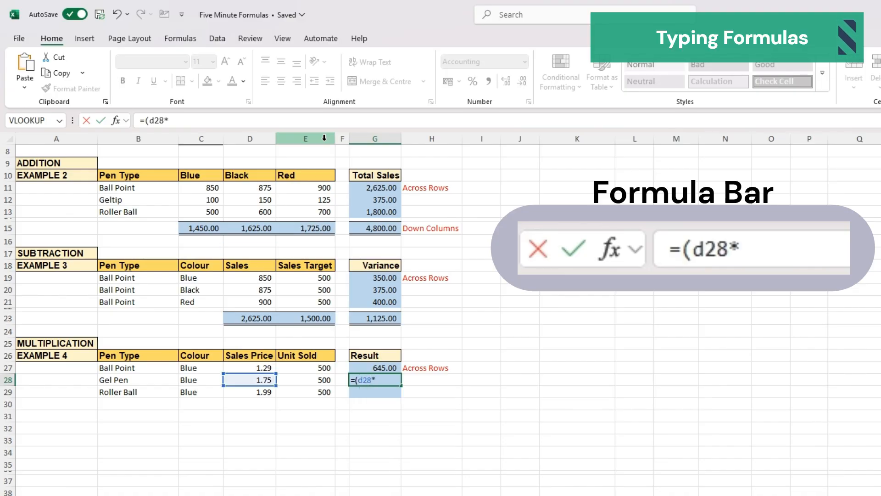
type("e28")
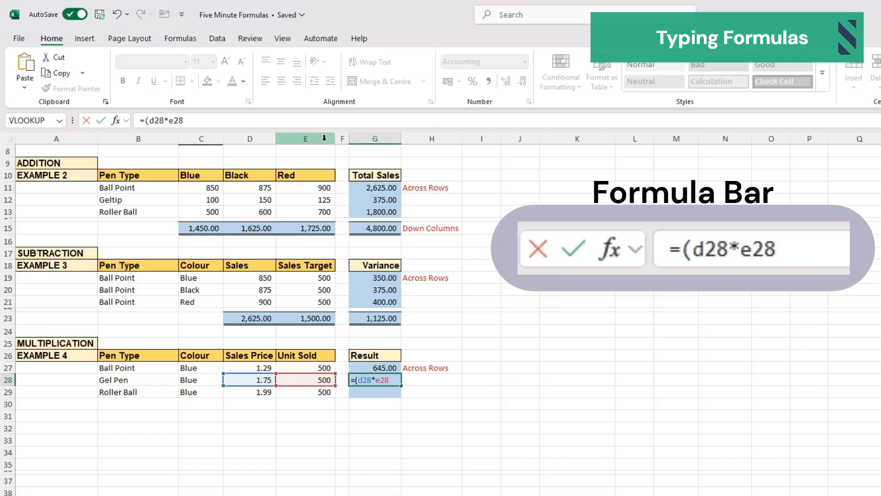
type(")")
key("Return")
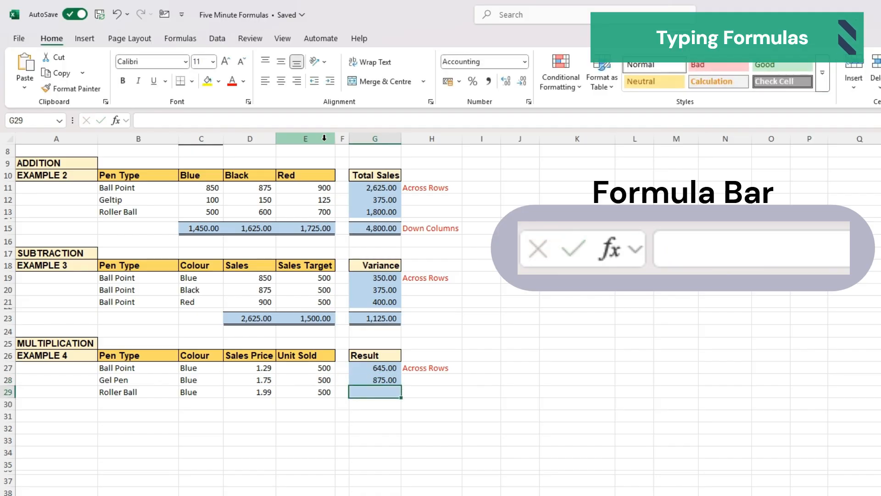
- Enter the formula =(D29*E29) in G29 to multiply the Roller Ball price by units sold
type("=(")
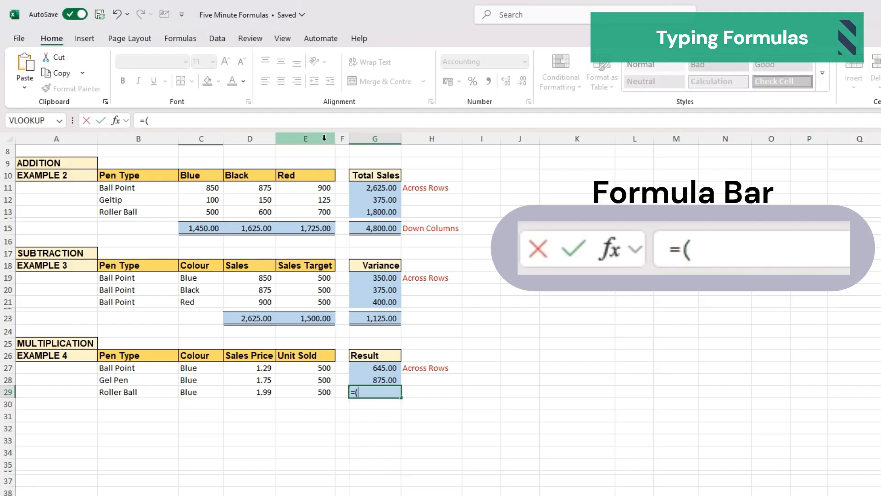
type("d29")
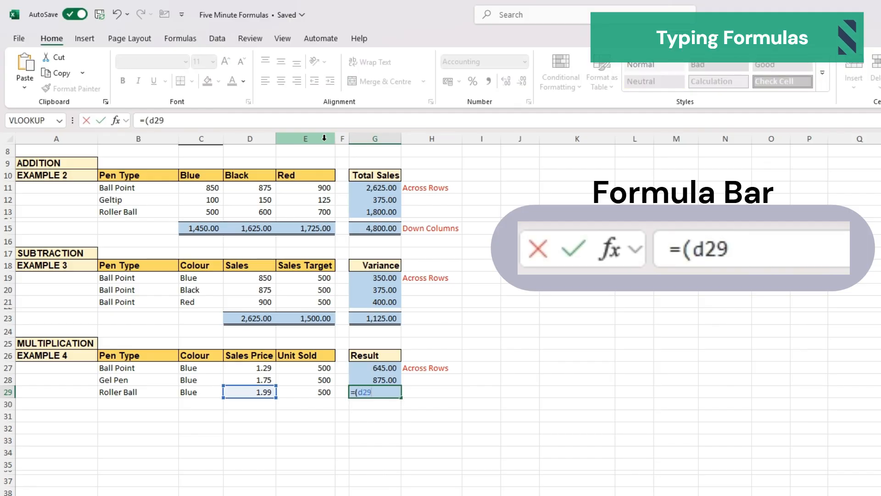
type("*e2")
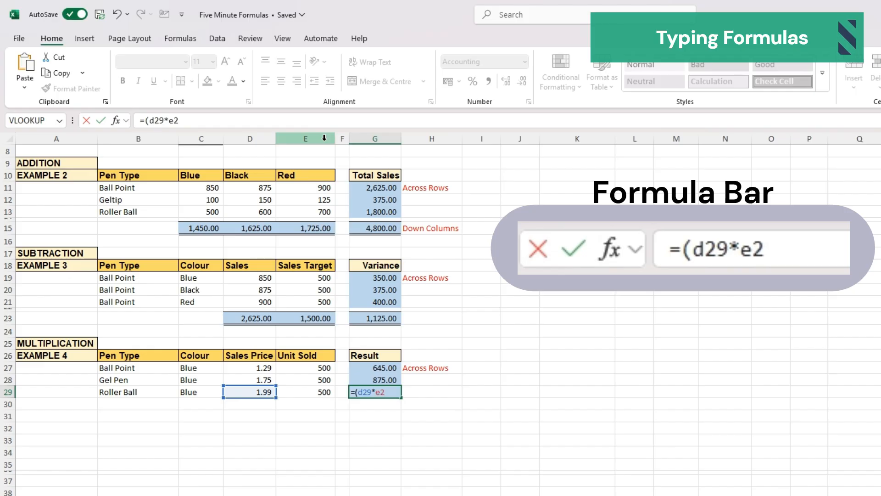
type("9")
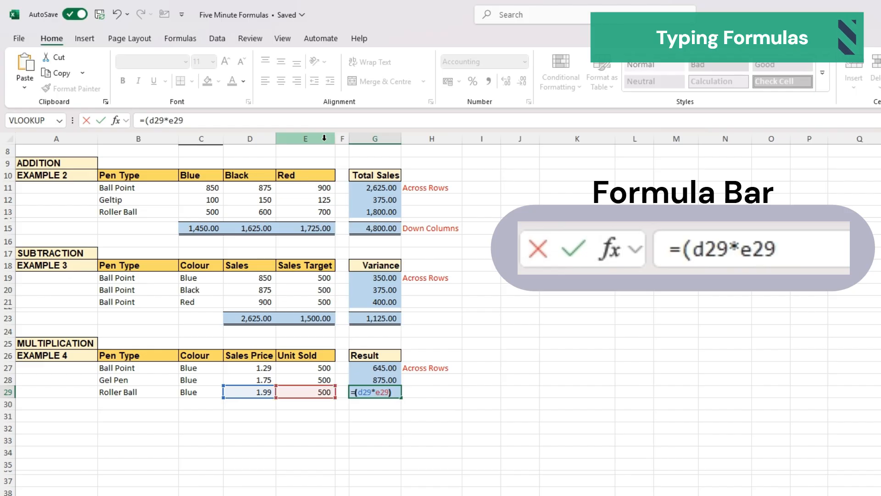
key("Return")
scroll(367, 321, "up", 3)
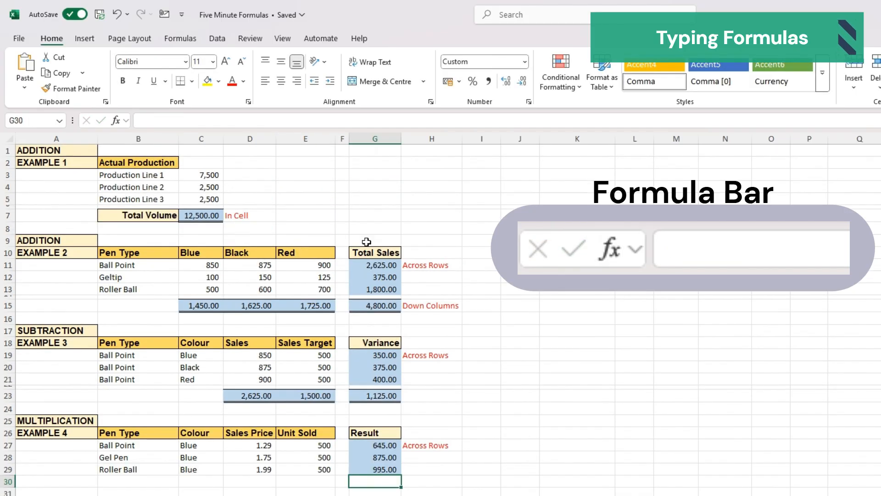
left_click(699, 329)
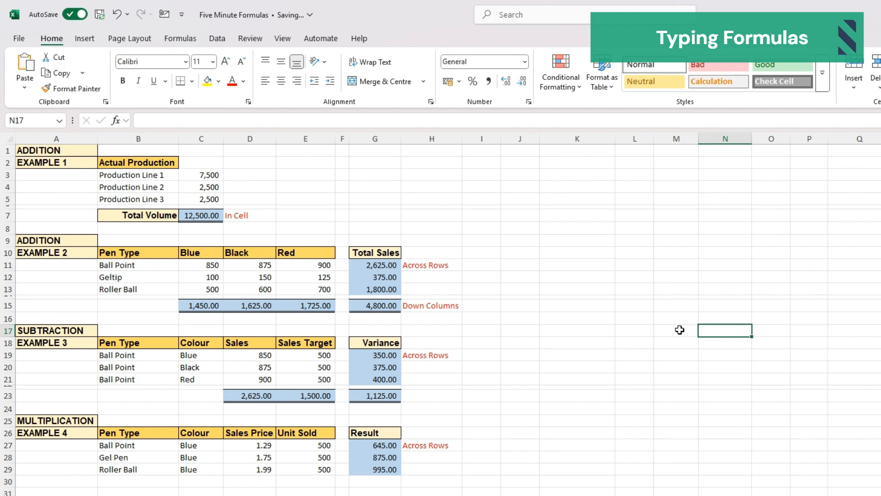
left_click(605, 363)
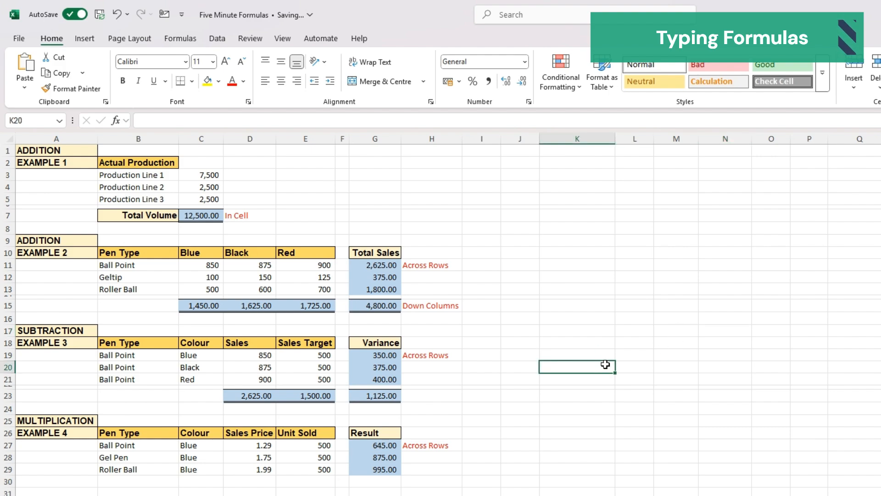